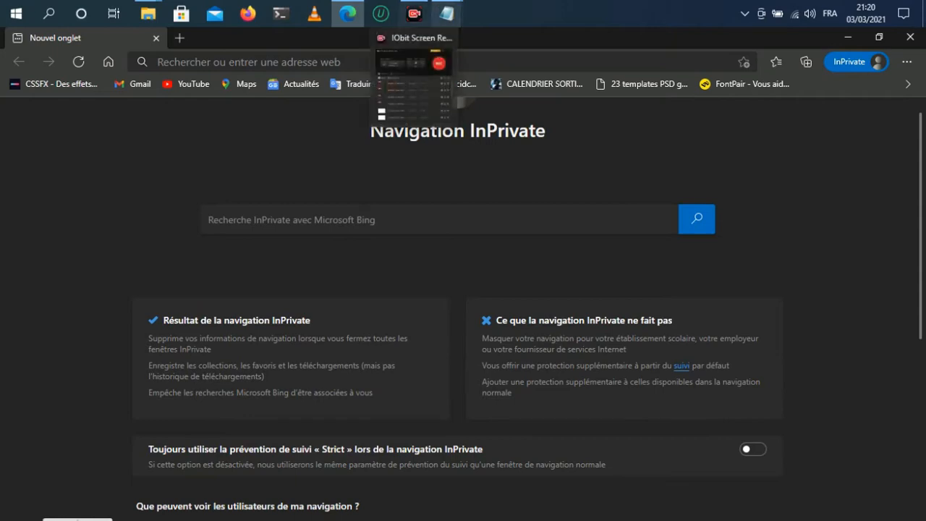
Step: Switch to the empty Notepad window and write the declaration <!DOCTYPE html > on the first line
{"action": "mouse_move", "coordinate": [446, 13]}
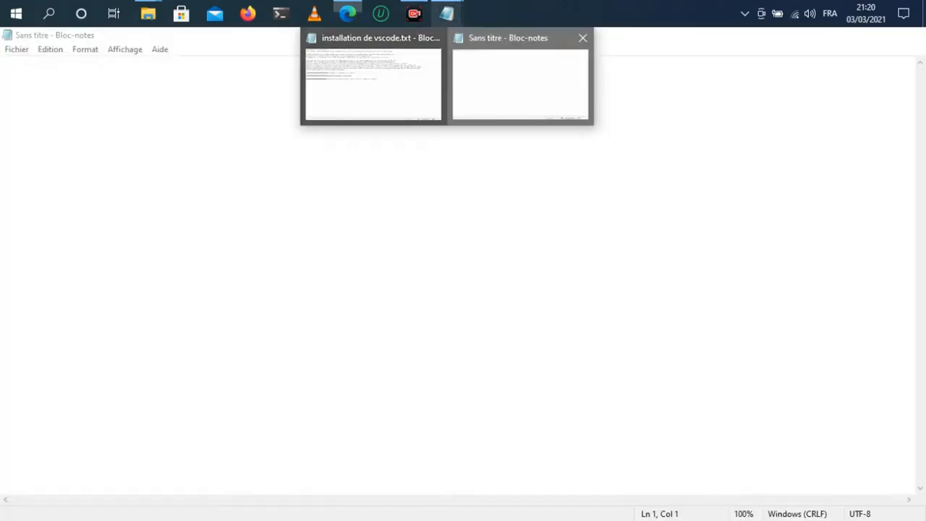
{"action": "left_click", "coordinate": [520, 83]}
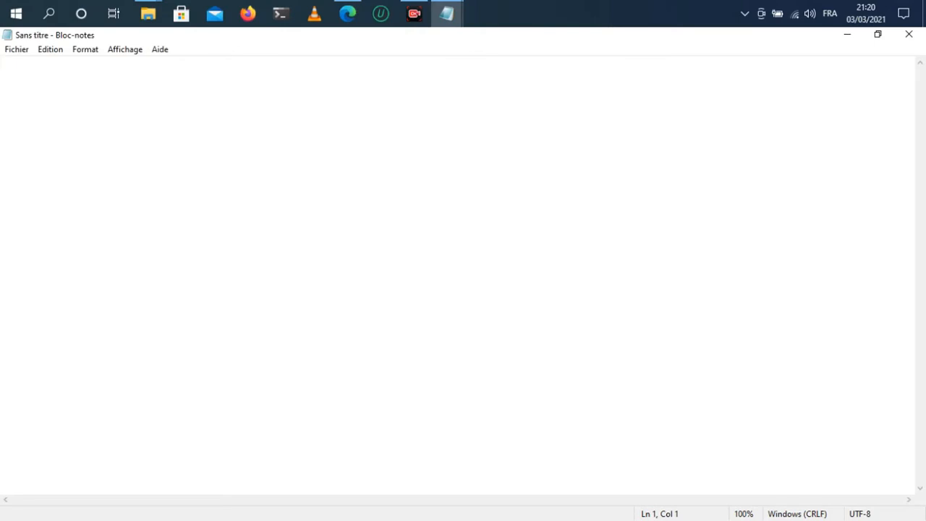
{"action": "key", "text": "alt"}
{"action": "type", "text": "<"}
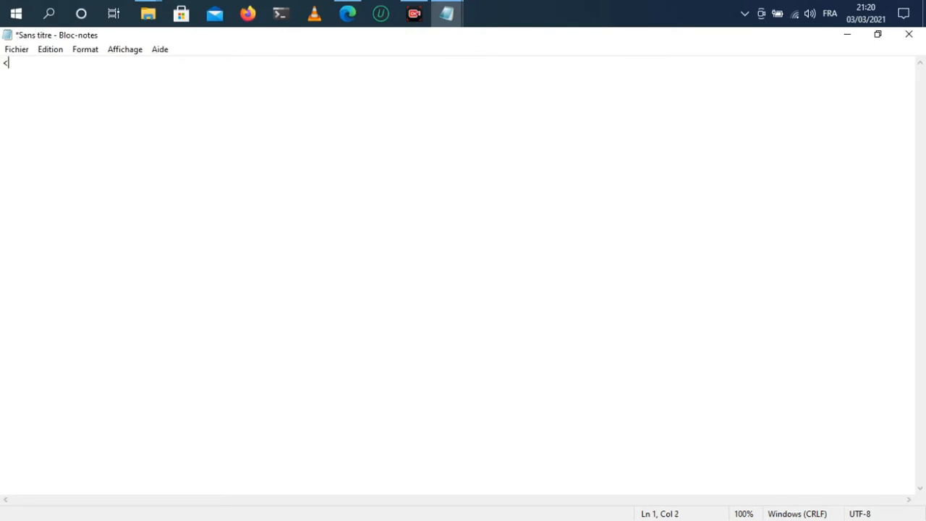
{"action": "type", "text": "!DOCTYPE html "}
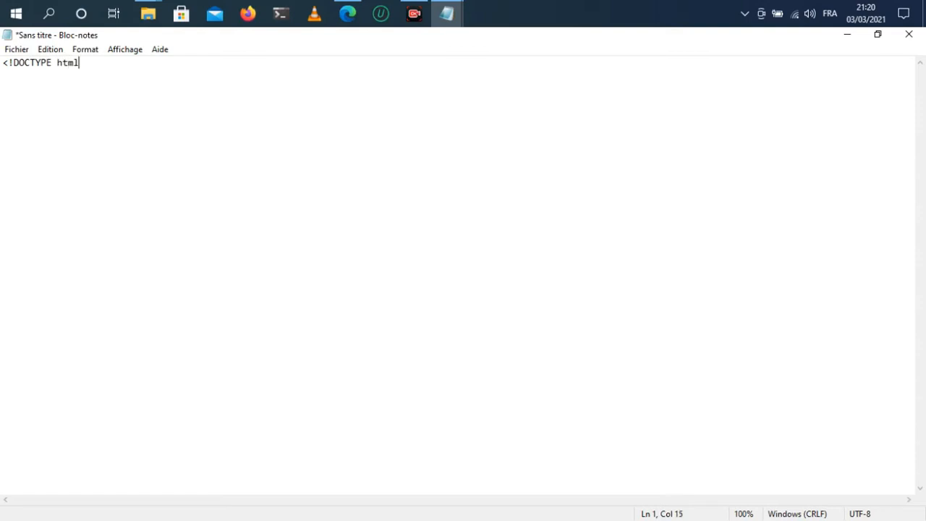
{"action": "type", "text": ">"}
Step: Add an opening <html> tag and a closing </html> tag separated by blank lines below the declaration
{"action": "key", "text": "Return"}
{"action": "key", "text": "Return"}
{"action": "type", "text": "<html>"}
{"action": "key", "text": "Return"}
{"action": "key", "text": "Return"}
{"action": "key", "text": "Return"}
{"action": "key", "text": "Return"}
{"action": "key", "text": "Return"}
{"action": "key", "text": "Return"}
{"action": "type", "text": "</html"}
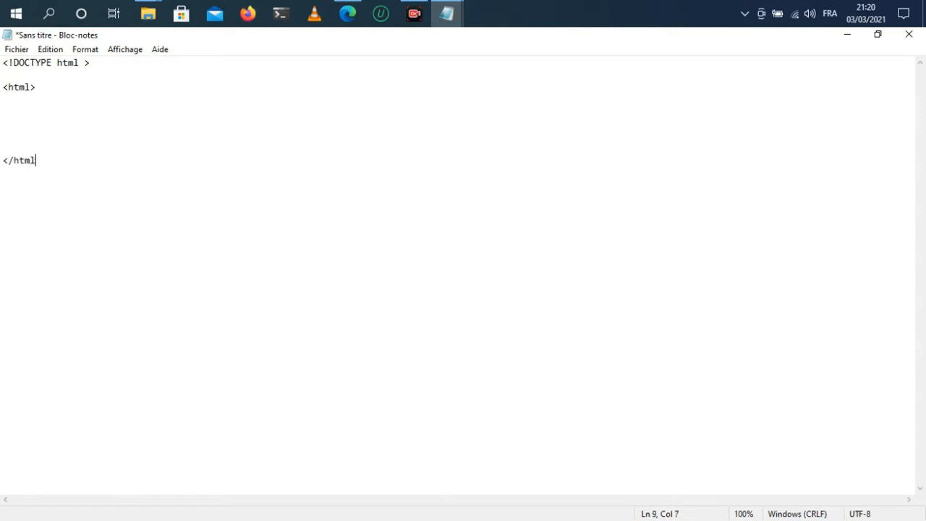
{"action": "type", "text": ">"}
Step: Switch to the browser and search the web for vscode from the address bar
{"action": "left_click", "coordinate": [347, 13]}
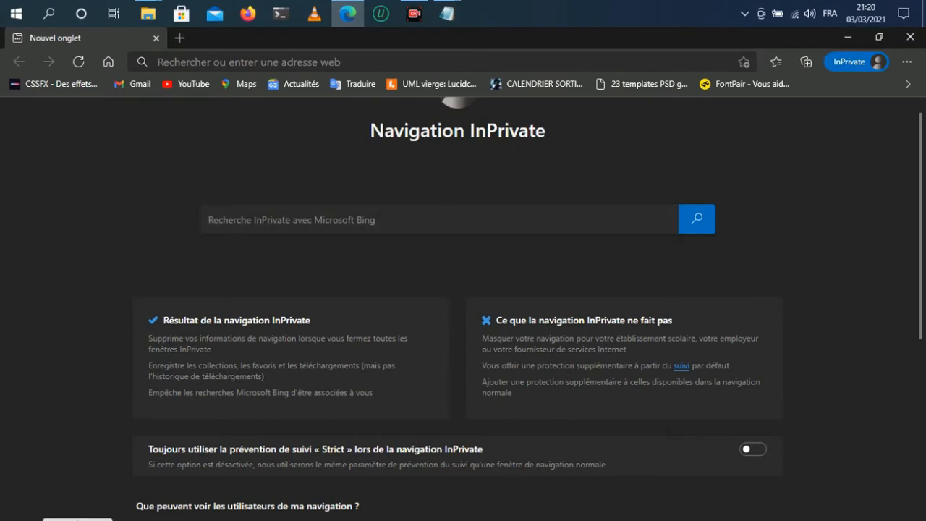
{"action": "key", "text": "ctrl+l"}
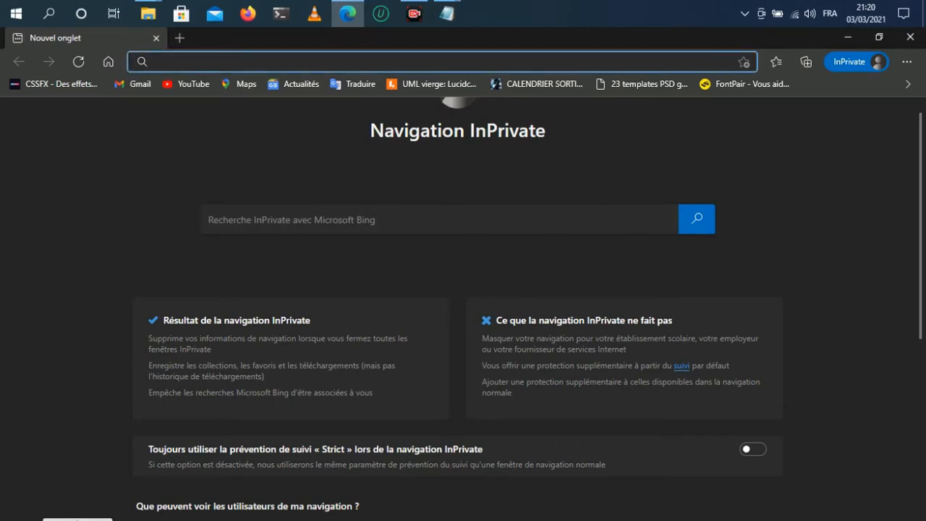
{"action": "type", "text": "v"}
{"action": "key", "text": "Delete"}
{"action": "type", "text": "scode"}
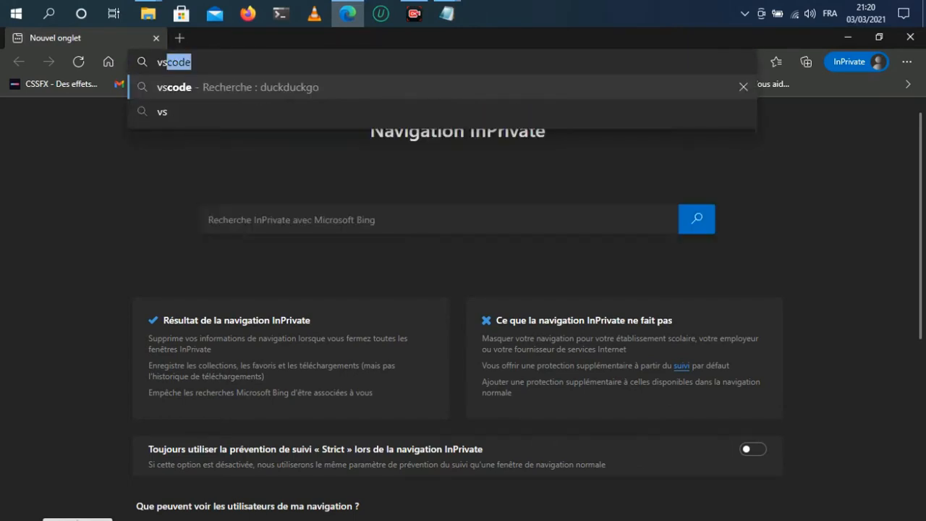
{"action": "key", "text": "Return"}
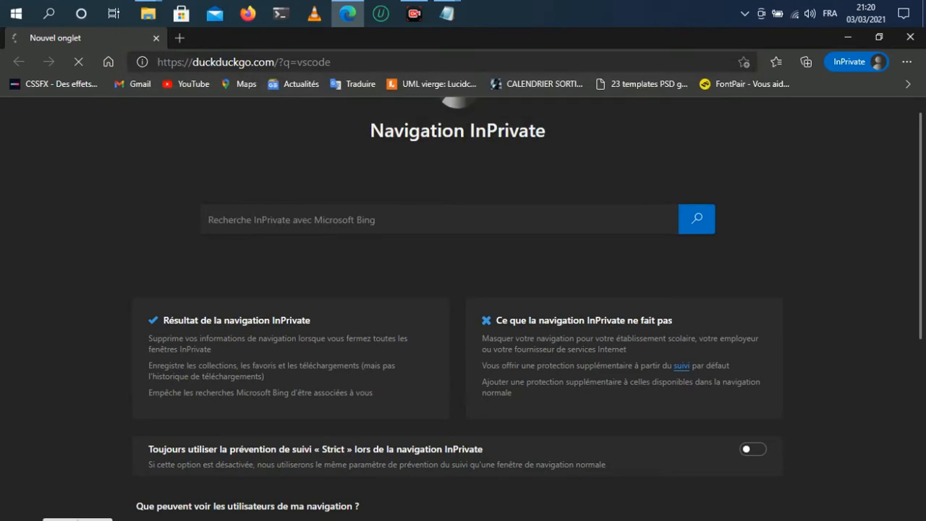
Step: Open a new browser tab and search the web for sublim text
{"action": "key", "text": "ctrl+t"}
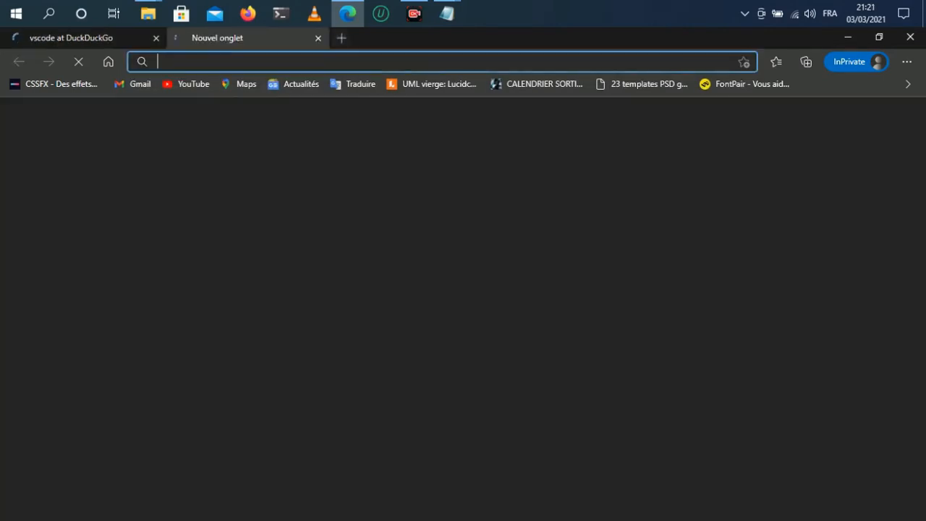
{"action": "type", "text": "sublim"}
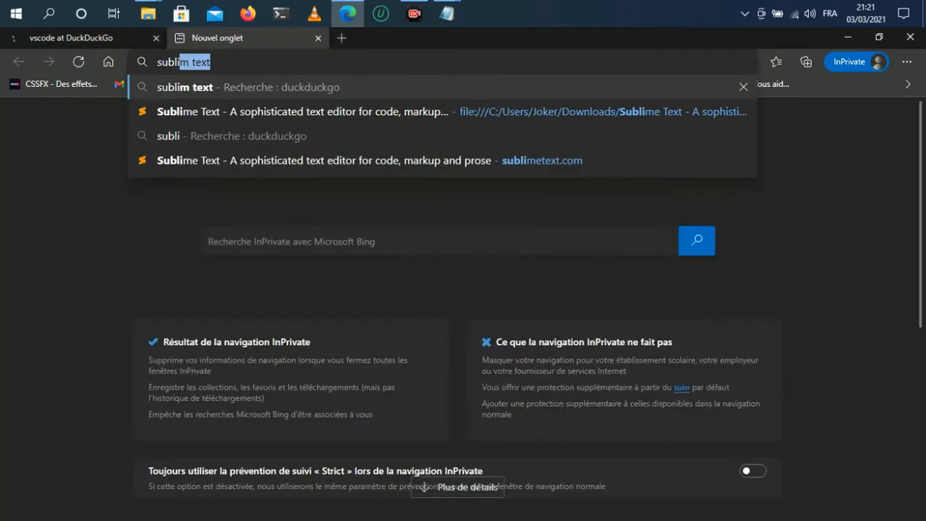
{"action": "type", "text": " text"}
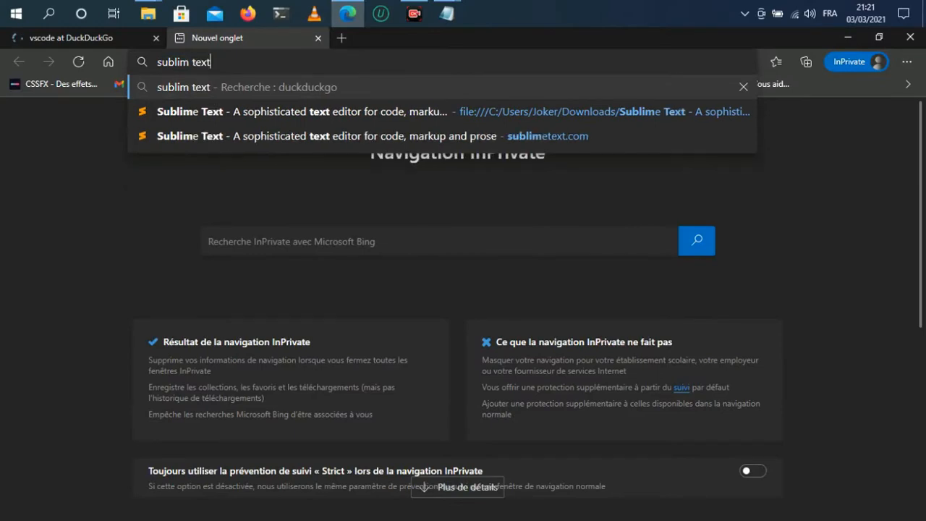
{"action": "key", "text": "Return"}
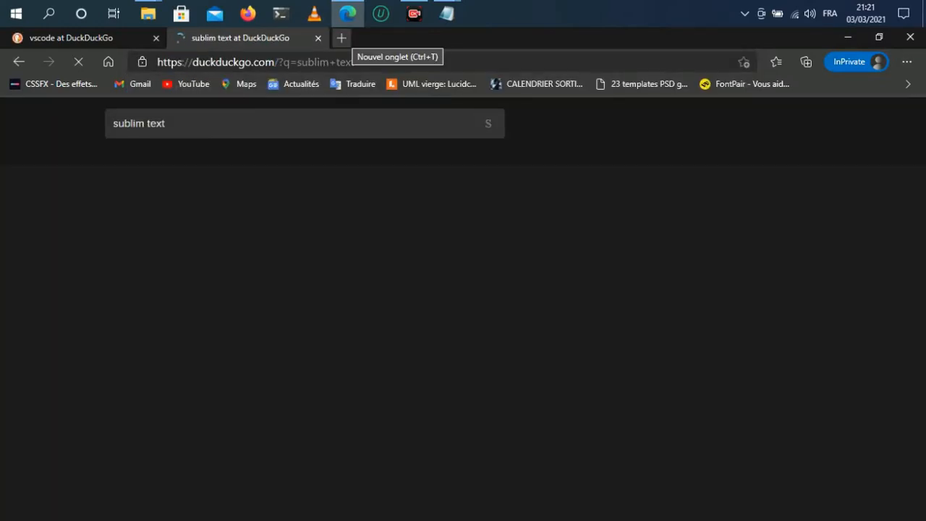
Step: Open another new tab and search the web for node pad ++
{"action": "left_click", "coordinate": [342, 38]}
{"action": "type", "text": "n"}
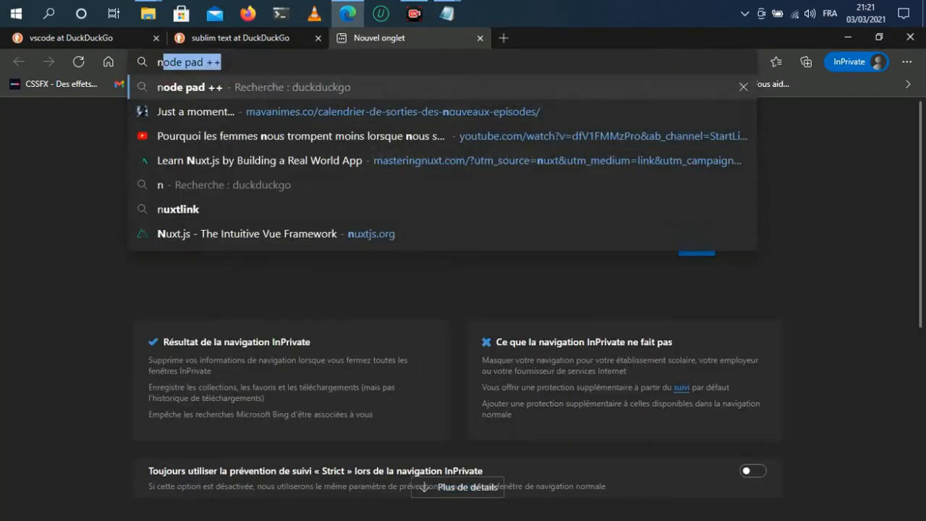
{"action": "type", "text": "ode"}
{"action": "key", "text": "Right"}
{"action": "key", "text": "Return"}
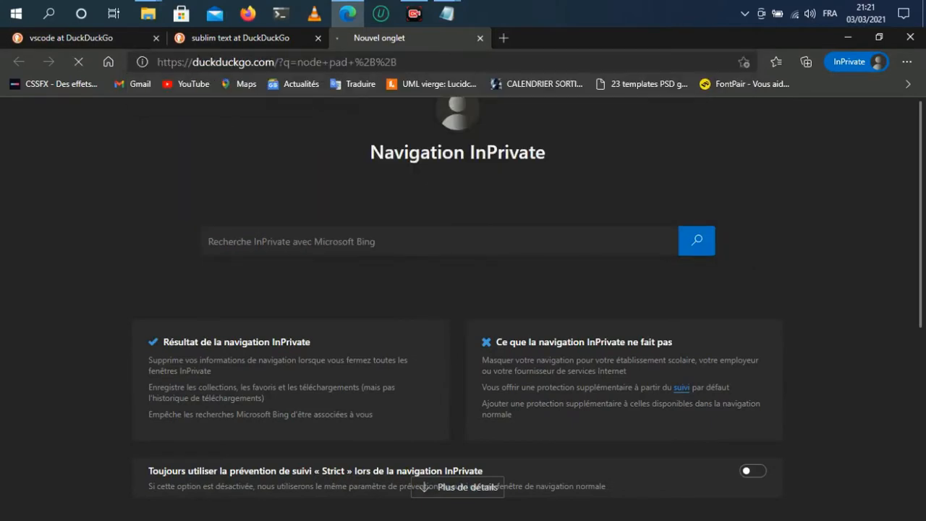
Step: Open the official Visual Studio Code and Sublime Text websites from their search results tabs
{"action": "key", "text": "ctrl+Tab"}
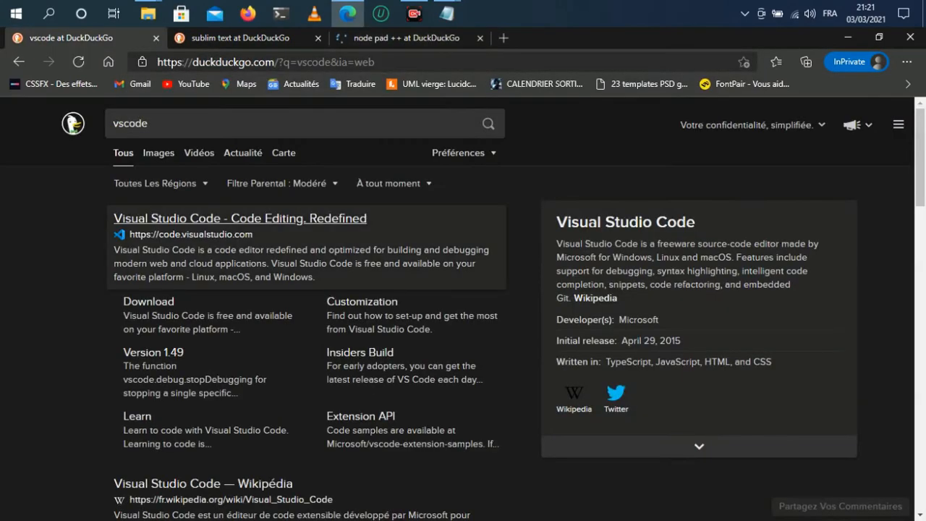
{"action": "left_click", "coordinate": [240, 217]}
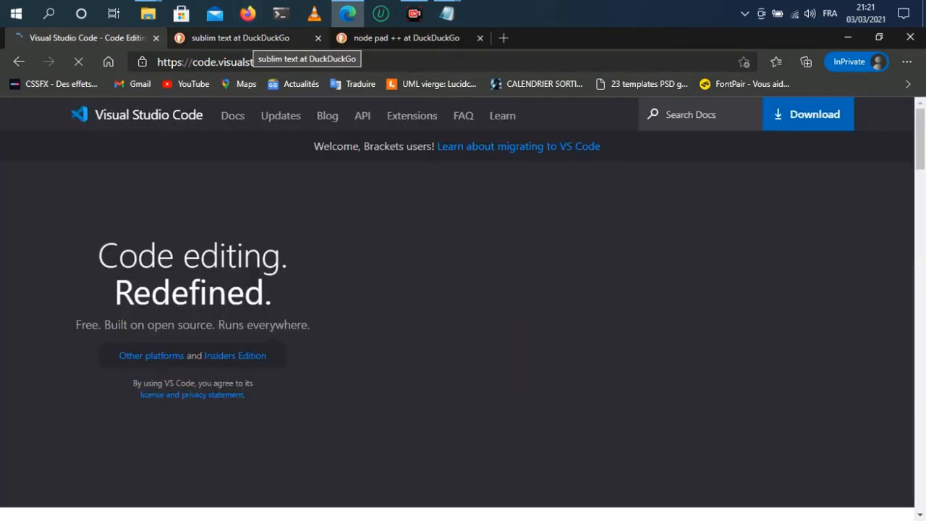
{"action": "left_click", "coordinate": [253, 40]}
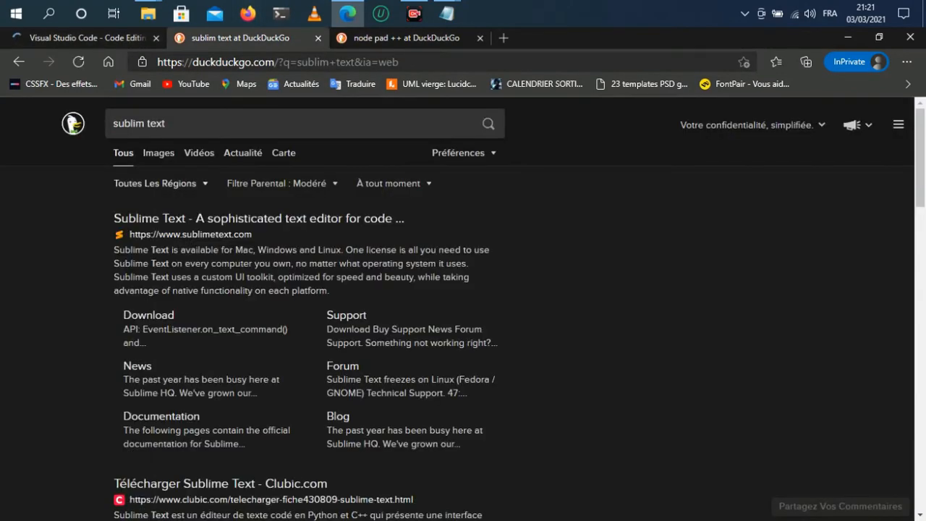
{"action": "left_click", "coordinate": [258, 218]}
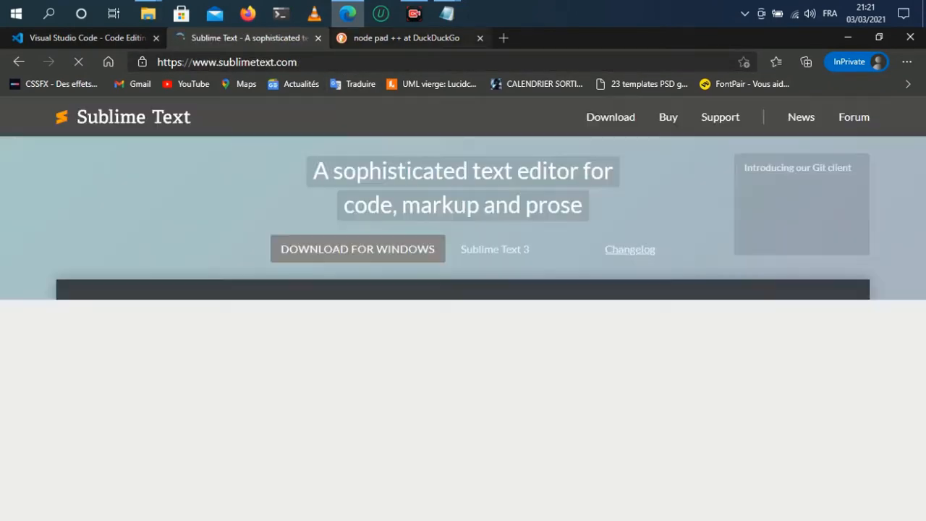
Step: Open the Notepad++ website from its search results and browse its homepage
{"action": "key", "text": "ctrl+Tab"}
{"action": "left_click", "coordinate": [145, 219]}
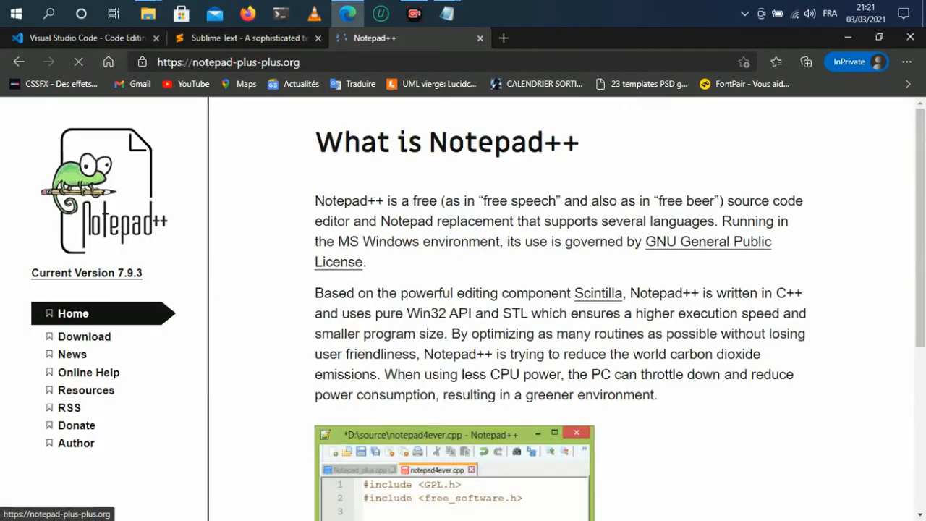
{"action": "scroll", "coordinate": [463, 308], "scroll_direction": "down", "scroll_amount": 4}
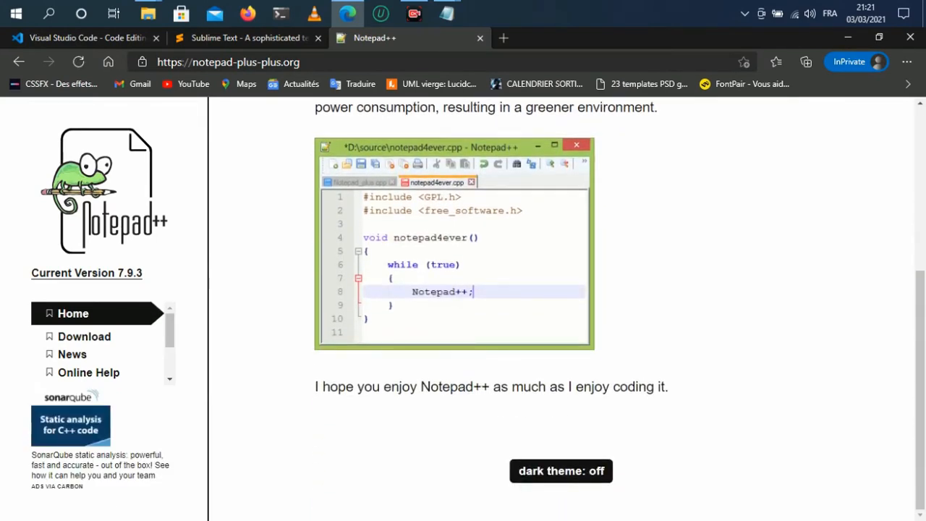
{"action": "scroll", "coordinate": [463, 308], "scroll_direction": "up", "scroll_amount": 4}
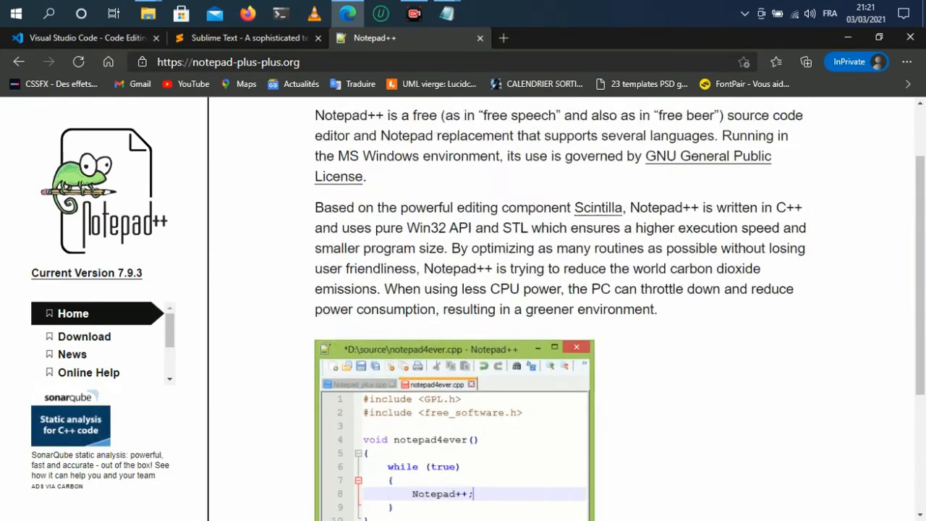
{"action": "scroll", "coordinate": [463, 308], "scroll_direction": "down", "scroll_amount": 2}
{"action": "scroll", "coordinate": [463, 308], "scroll_direction": "up", "scroll_amount": 2}
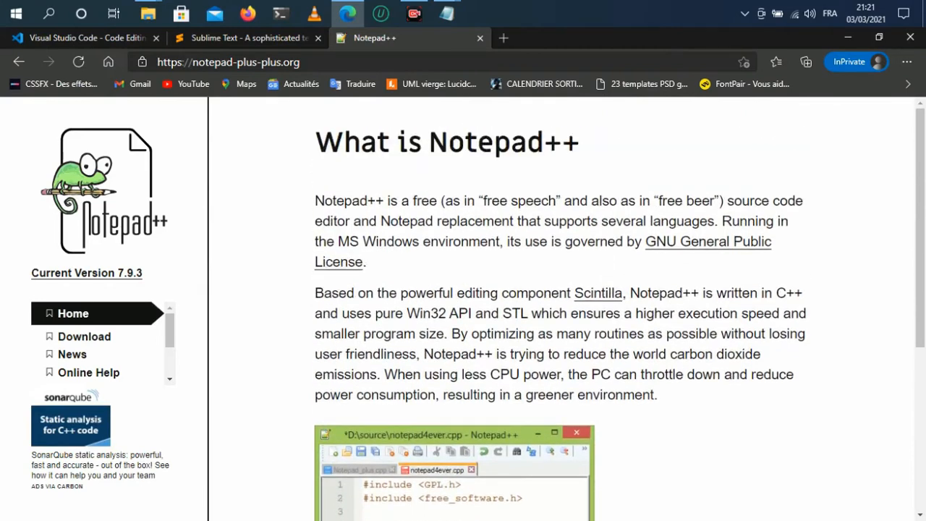
{"action": "scroll", "coordinate": [463, 308], "scroll_direction": "down", "scroll_amount": 2}
{"action": "scroll", "coordinate": [463, 308], "scroll_direction": "down", "scroll_amount": 2}
{"action": "scroll", "coordinate": [463, 309], "scroll_direction": "up", "scroll_amount": 4}
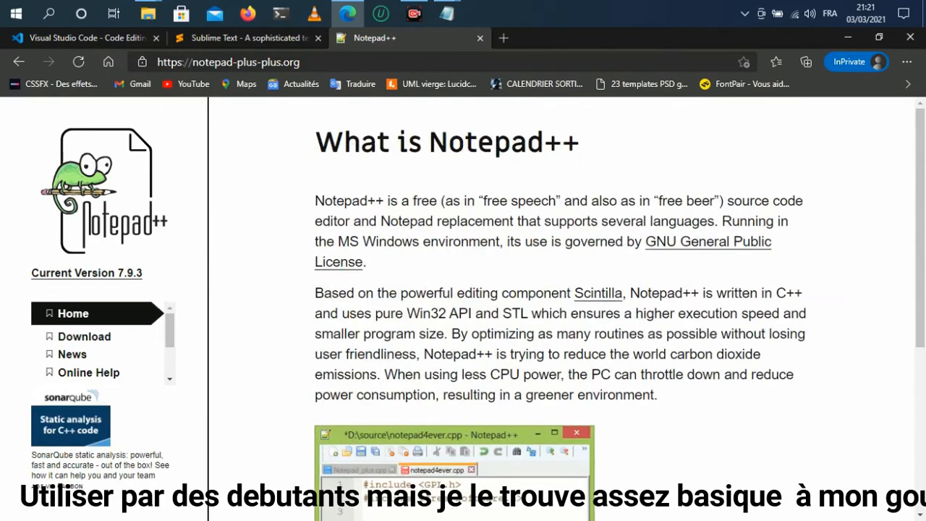
Step: Switch to the Sublime Text tab and browse its homepage features
{"action": "left_click", "coordinate": [247, 37]}
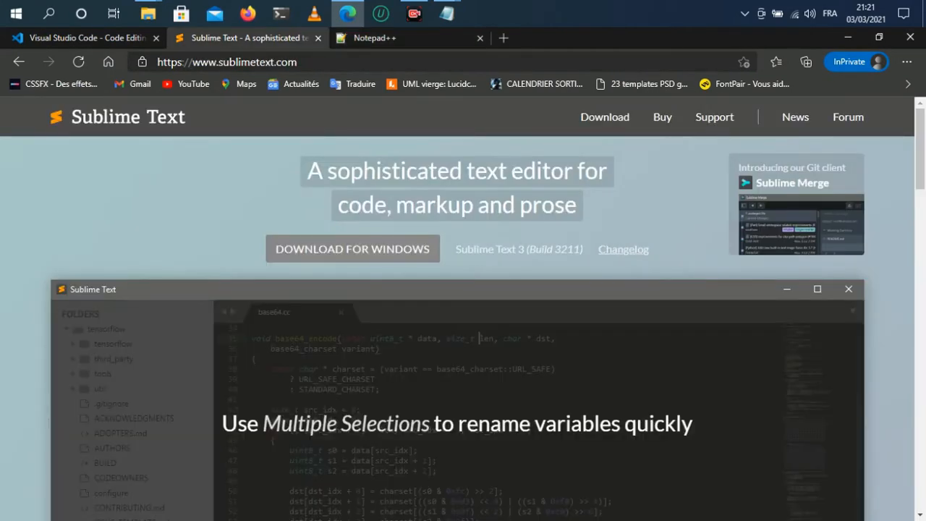
{"action": "scroll", "coordinate": [463, 308], "scroll_direction": "down", "scroll_amount": 3}
{"action": "scroll", "coordinate": [463, 309], "scroll_direction": "down", "scroll_amount": 6}
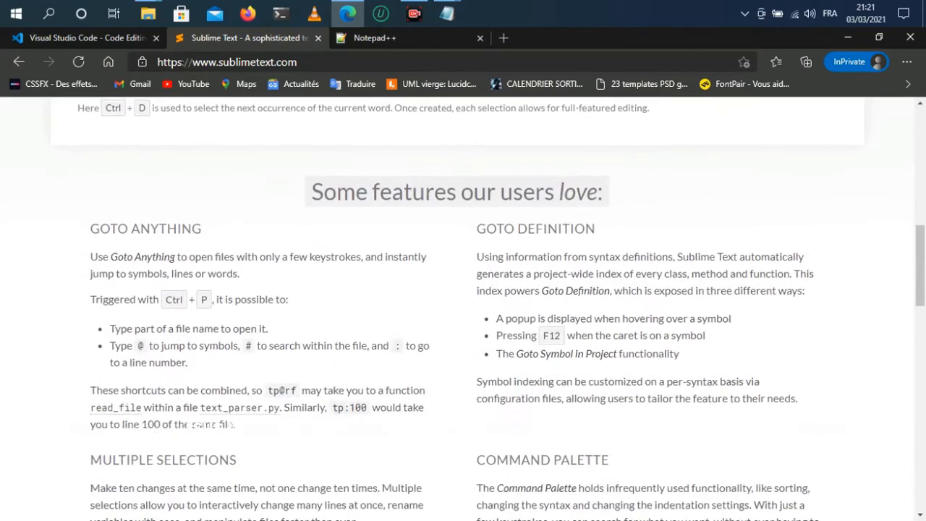
{"action": "scroll", "coordinate": [463, 308], "scroll_direction": "up", "scroll_amount": 8}
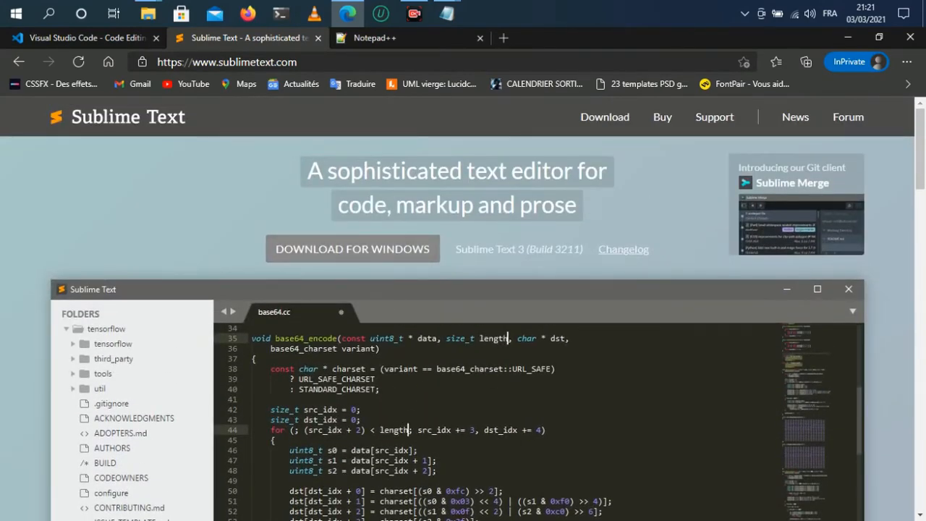
{"action": "scroll", "coordinate": [464, 308], "scroll_direction": "down", "scroll_amount": 2}
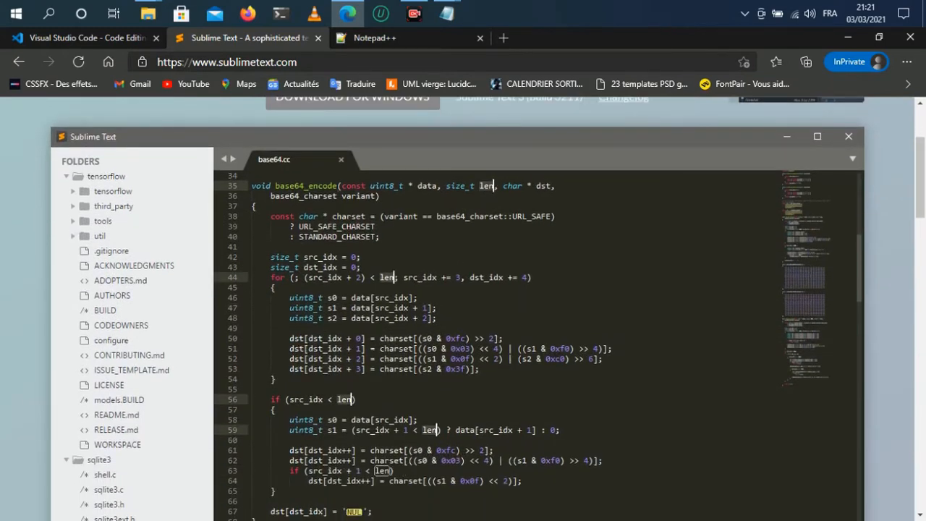
{"action": "scroll", "coordinate": [463, 308], "scroll_direction": "down", "scroll_amount": 2}
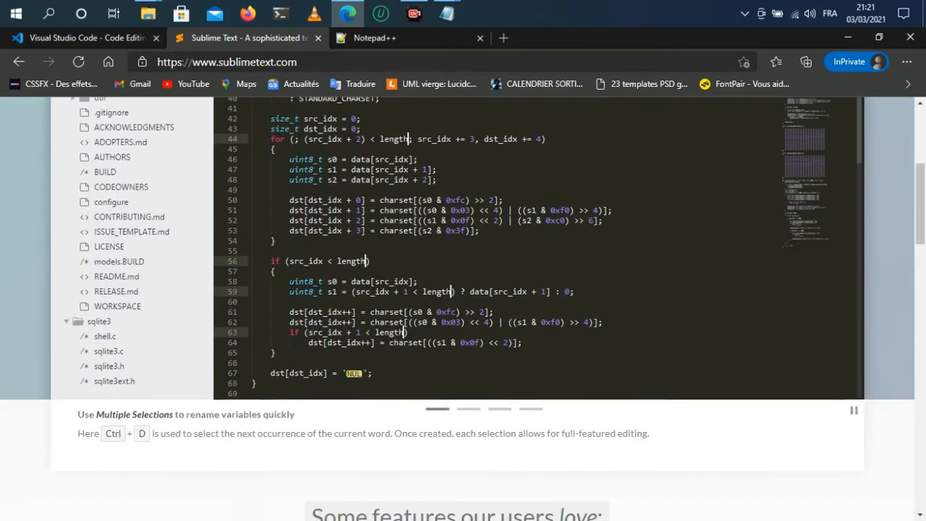
{"action": "scroll", "coordinate": [463, 309], "scroll_direction": "up", "scroll_amount": 3}
{"action": "scroll", "coordinate": [463, 308], "scroll_direction": "up", "scroll_amount": 1}
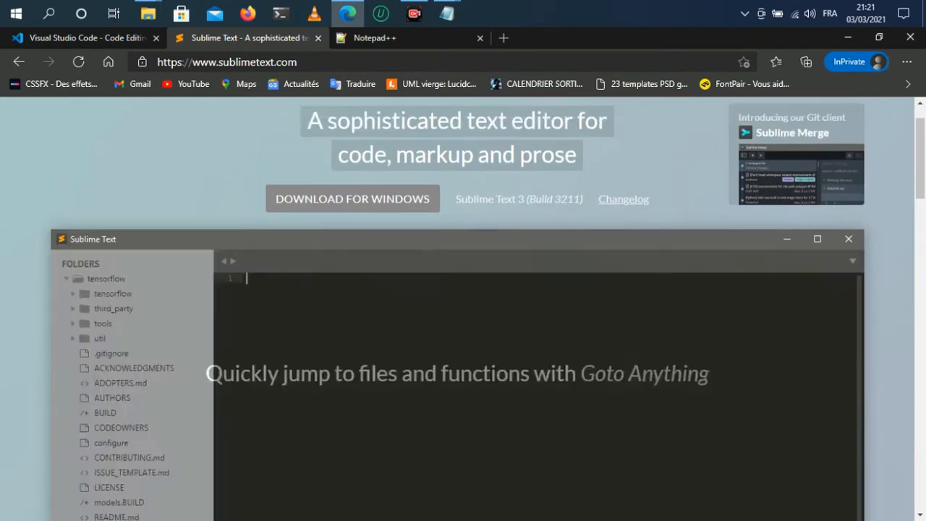
Step: Switch to the Visual Studio Code tab and browse its homepage
{"action": "left_click", "coordinate": [98, 37]}
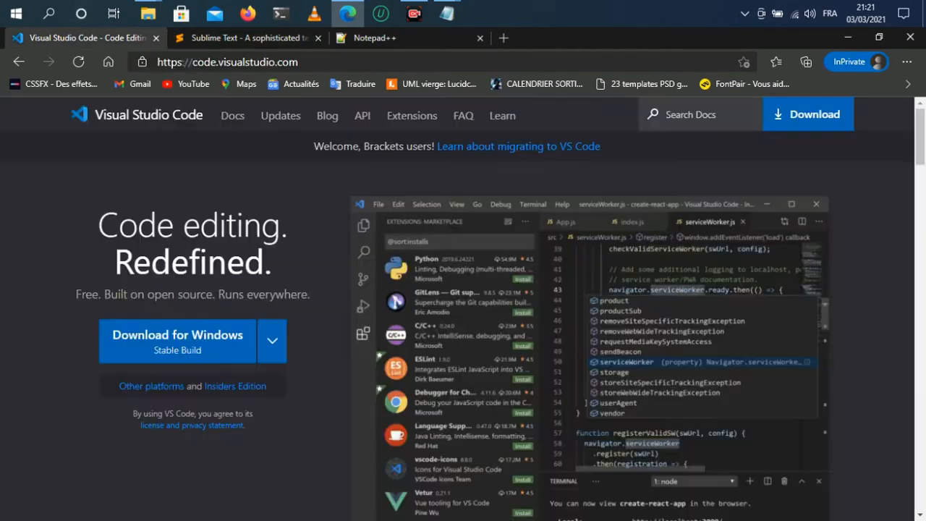
{"action": "scroll", "coordinate": [159, 347], "scroll_direction": "down", "scroll_amount": 4}
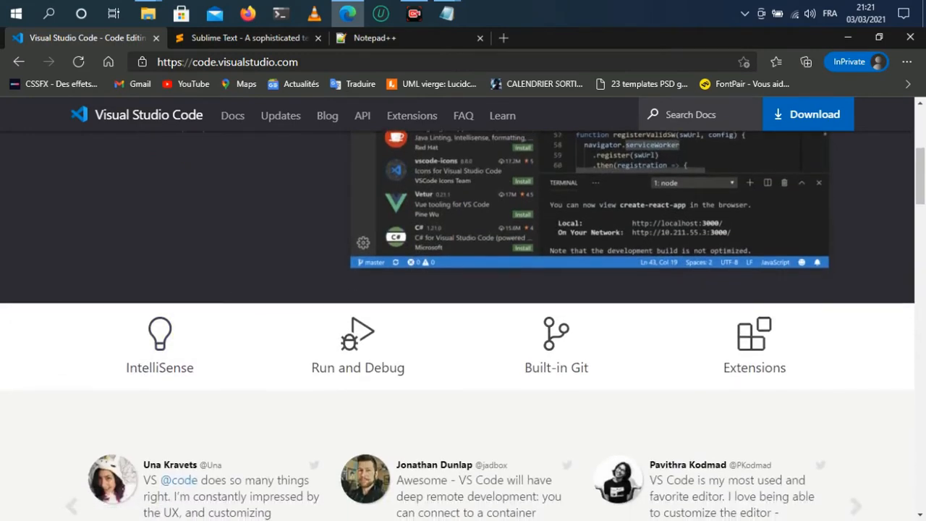
{"action": "scroll", "coordinate": [159, 347], "scroll_direction": "down", "scroll_amount": 2}
{"action": "scroll", "coordinate": [159, 348], "scroll_direction": "up", "scroll_amount": 6}
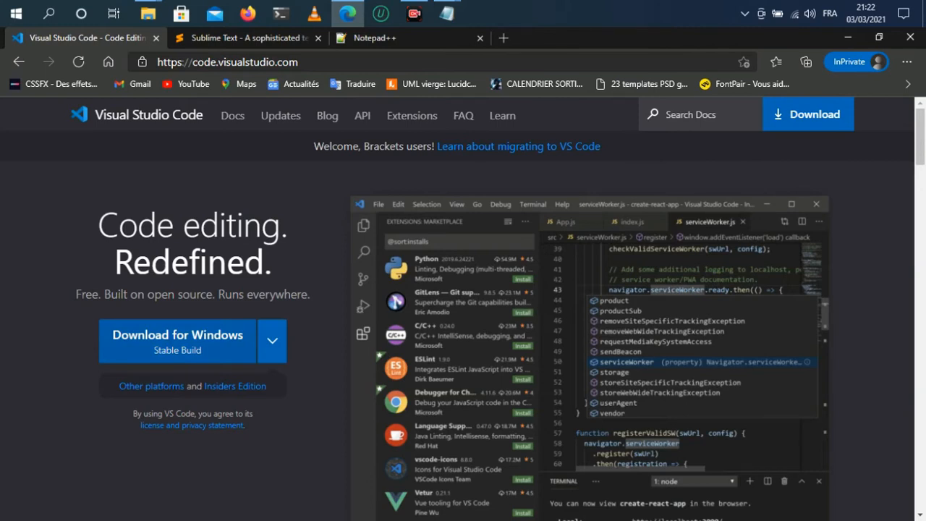
{"action": "left_click", "coordinate": [177, 340]}
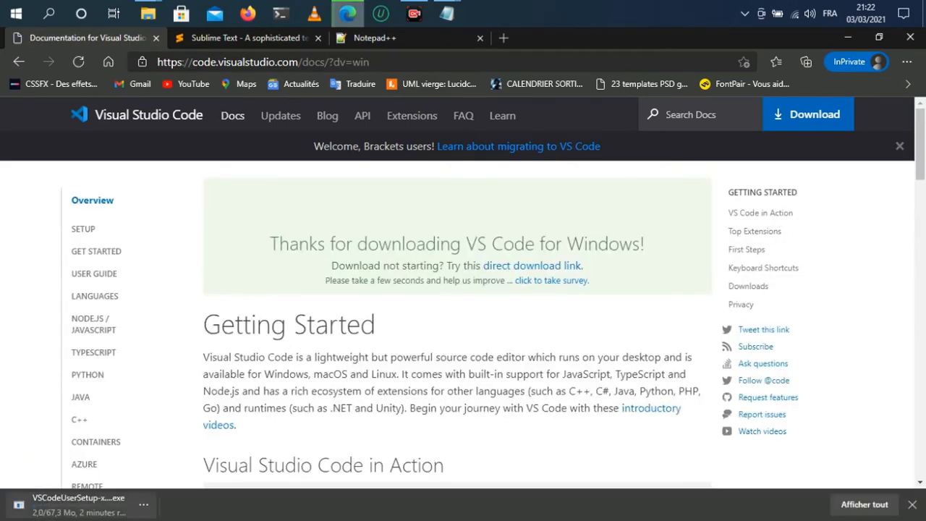
{"action": "left_click", "coordinate": [143, 504]}
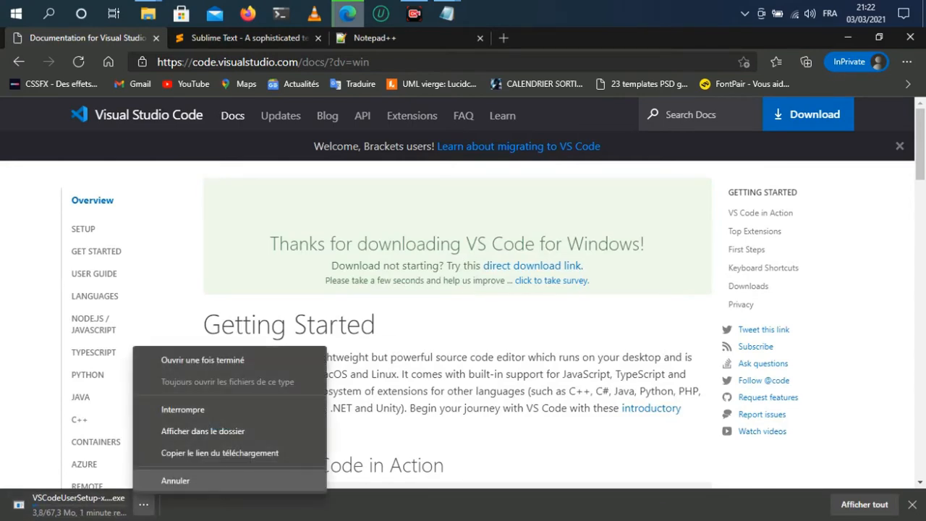
{"action": "left_click", "coordinate": [161, 479]}
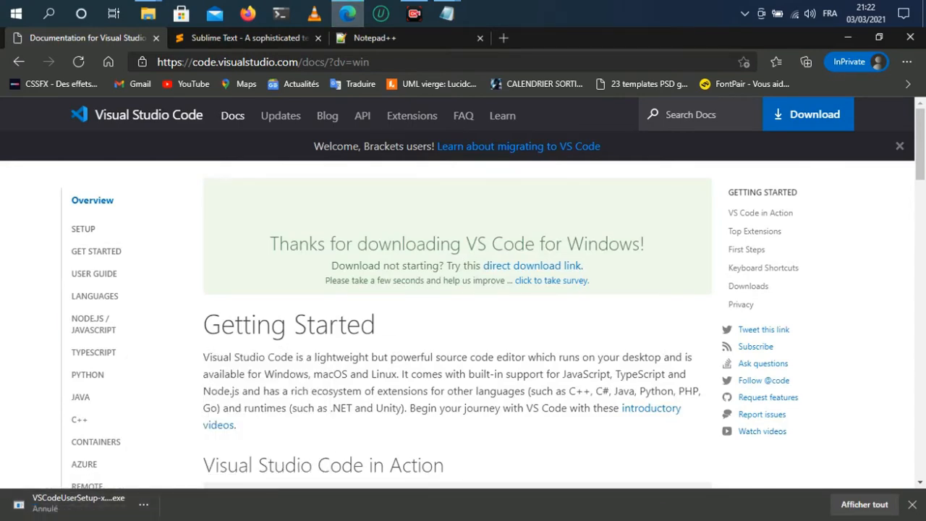
Step: Launch the downloaded VSCodeUserSetup-x64-1.53.2.exe installer from the Downloads folder
{"action": "key", "text": "super+r"}
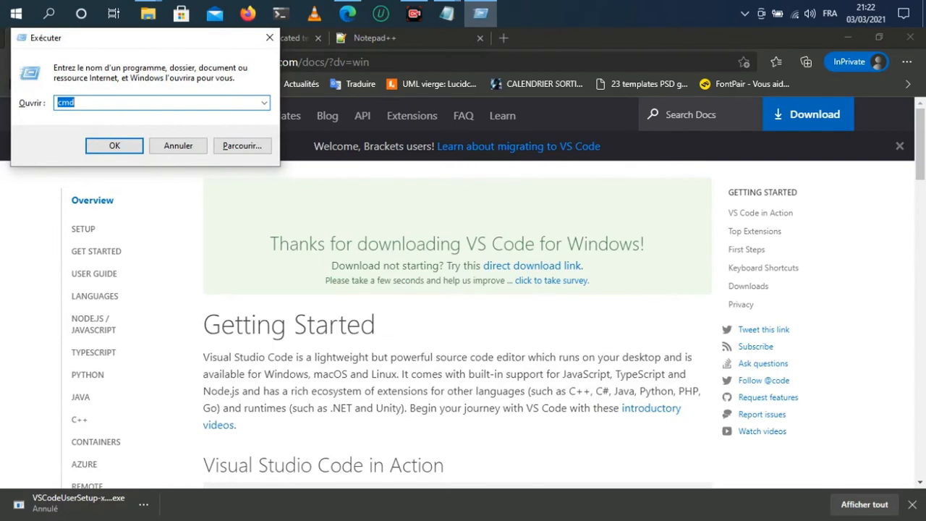
{"action": "left_click", "coordinate": [178, 146]}
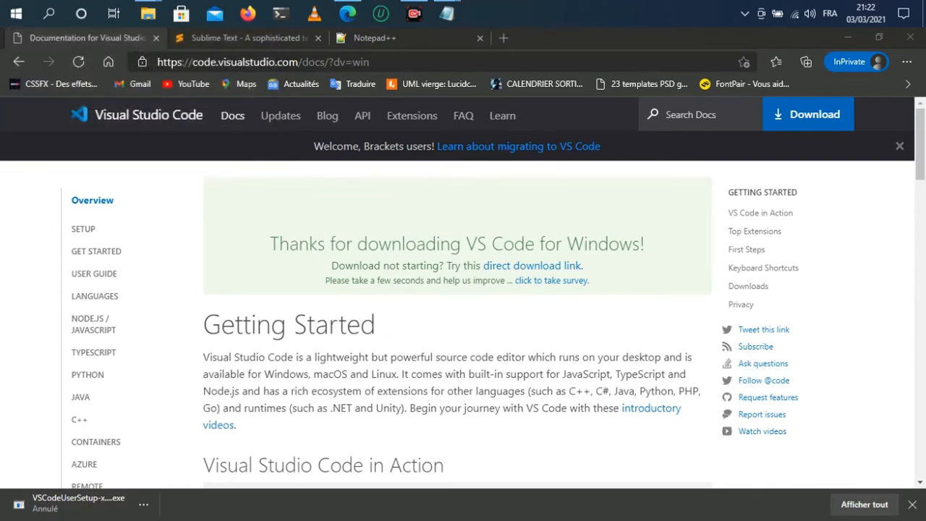
{"action": "key", "text": "super+e"}
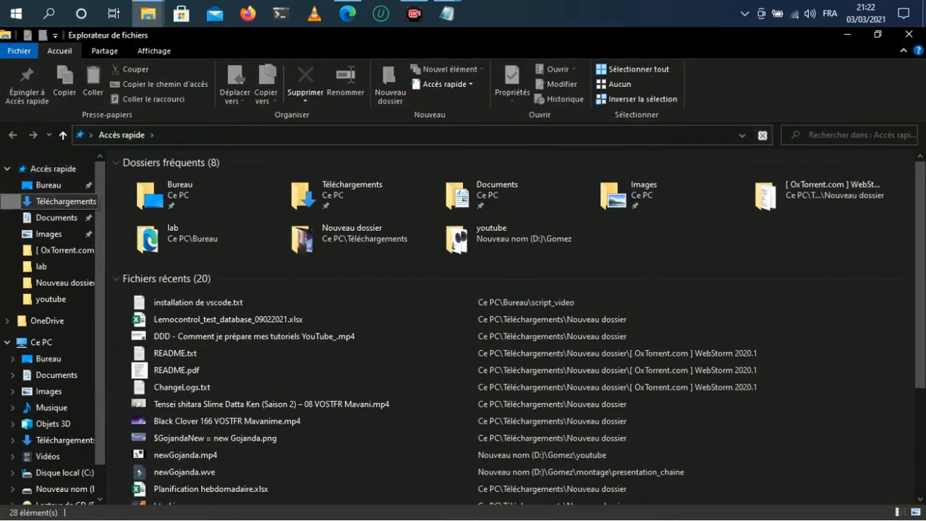
{"action": "left_click", "coordinate": [65, 201]}
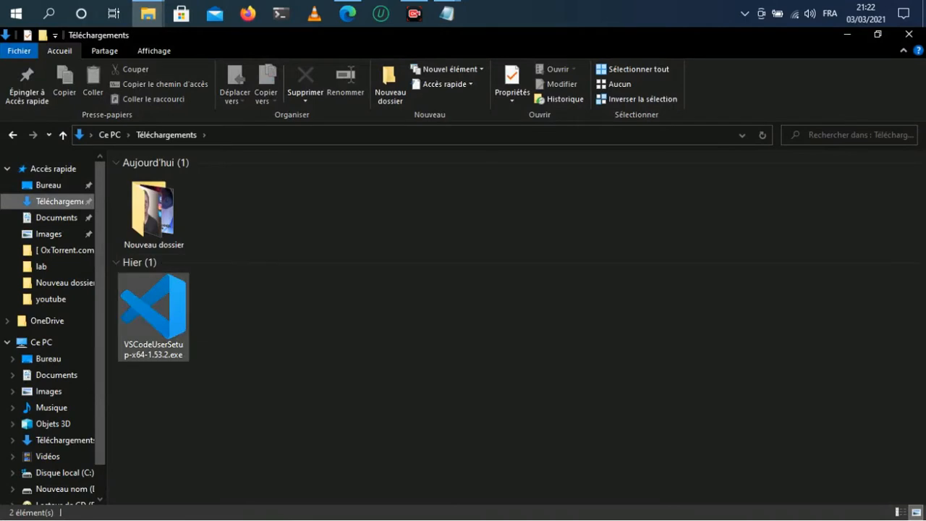
{"action": "left_click", "coordinate": [154, 317]}
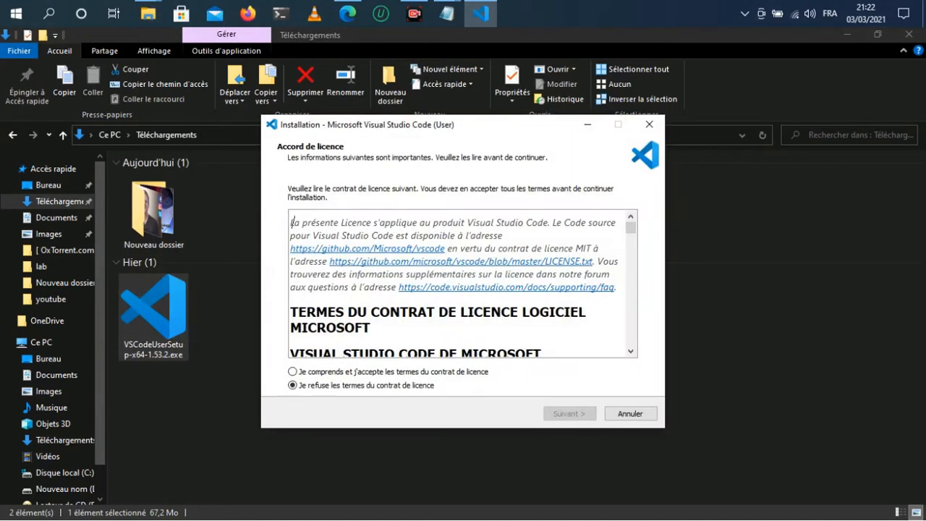
Step: Accept the licence agreement, keep the Add to PATH task, and start installing Visual Studio Code
{"action": "scroll", "coordinate": [457, 283], "scroll_direction": "down", "scroll_amount": 4}
{"action": "scroll", "coordinate": [291, 222], "scroll_direction": "up", "scroll_amount": 5}
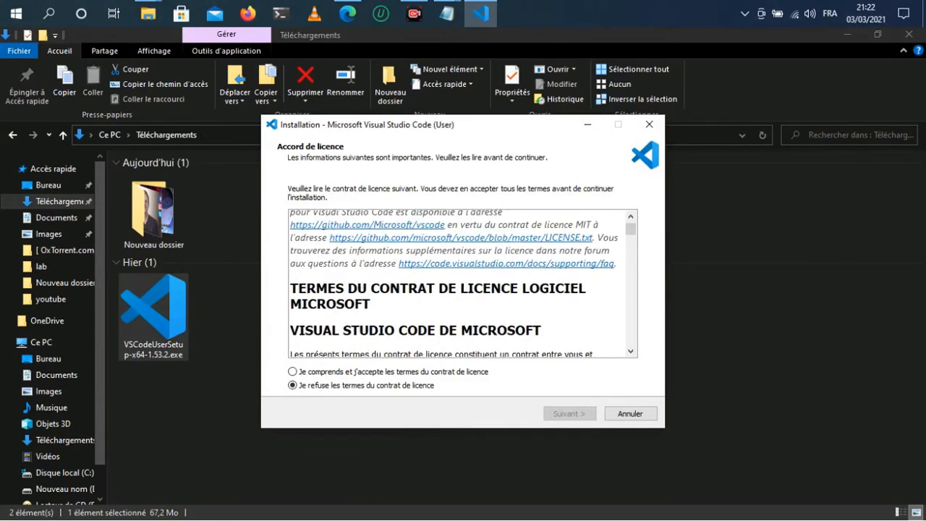
{"action": "left_click", "coordinate": [292, 371]}
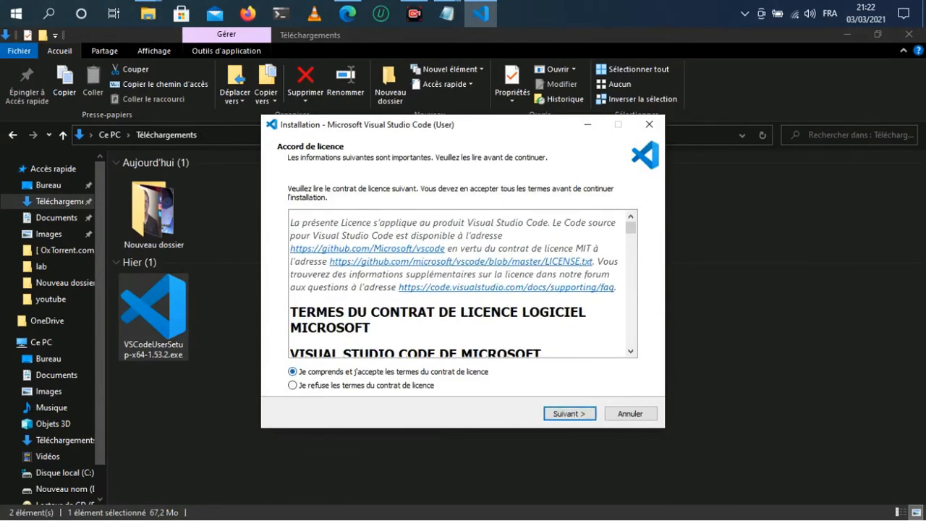
{"action": "scroll", "coordinate": [463, 283], "scroll_direction": "down", "scroll_amount": 4}
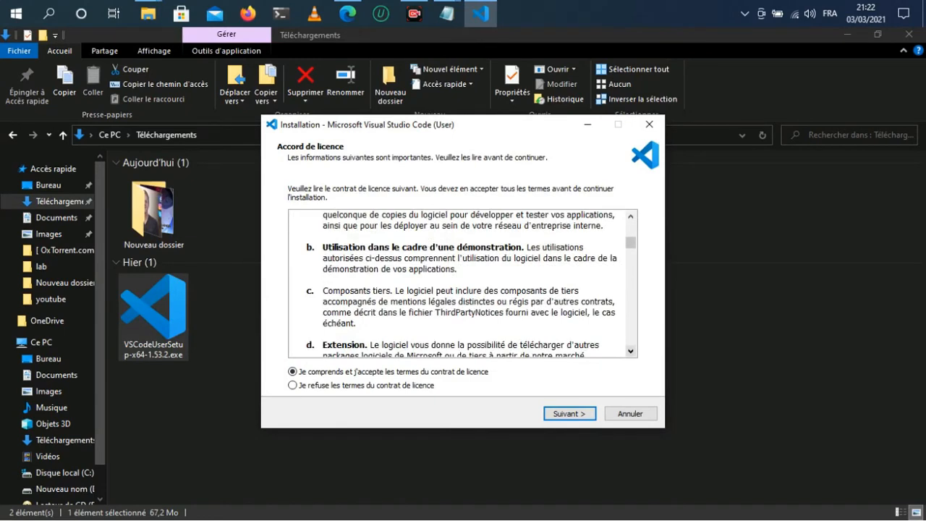
{"action": "left_click", "coordinate": [569, 414]}
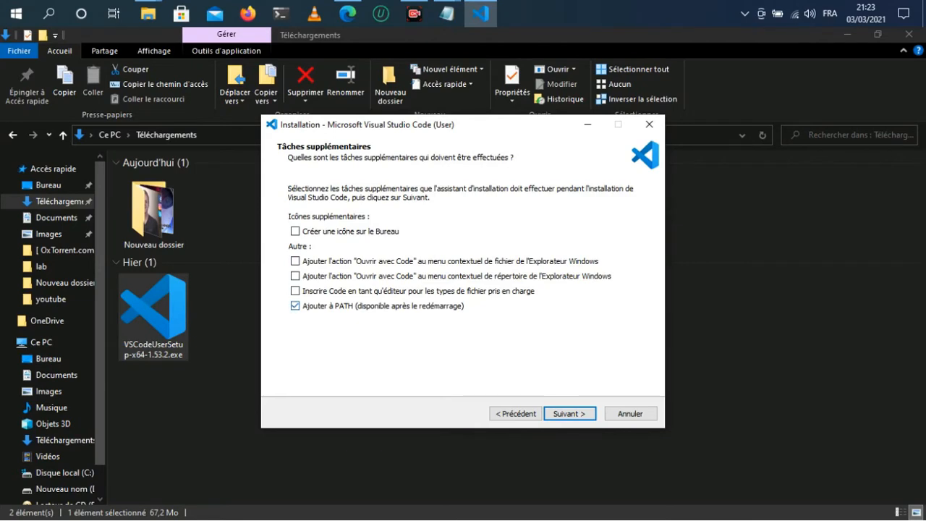
{"action": "left_click", "coordinate": [570, 413]}
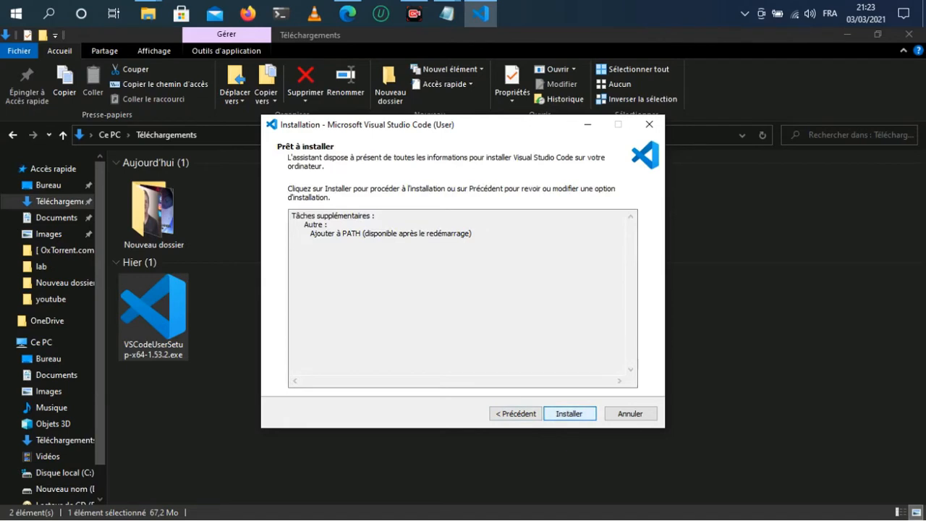
{"action": "left_click", "coordinate": [569, 414]}
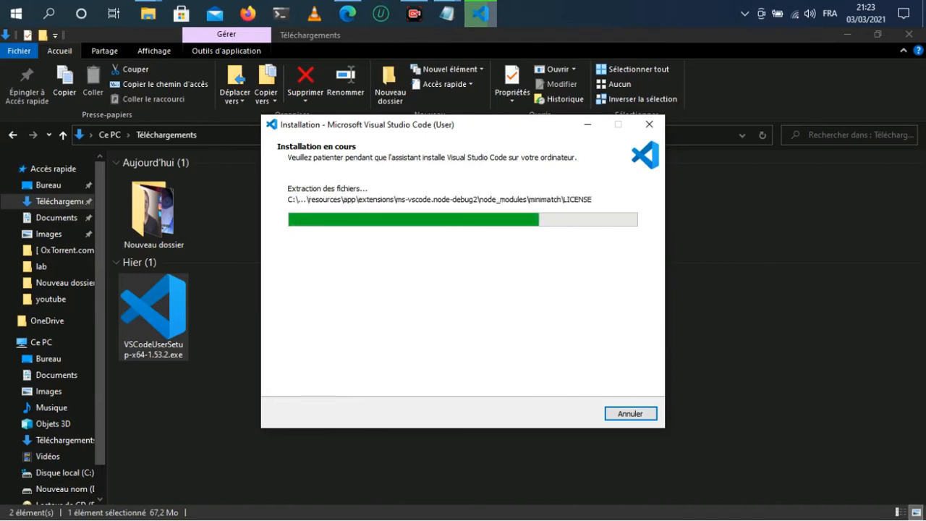
Step: Switch to Notepad and set the Save As file name to demo.html with the All files type
{"action": "mouse_move", "coordinate": [446, 13]}
{"action": "left_click", "coordinate": [521, 81]}
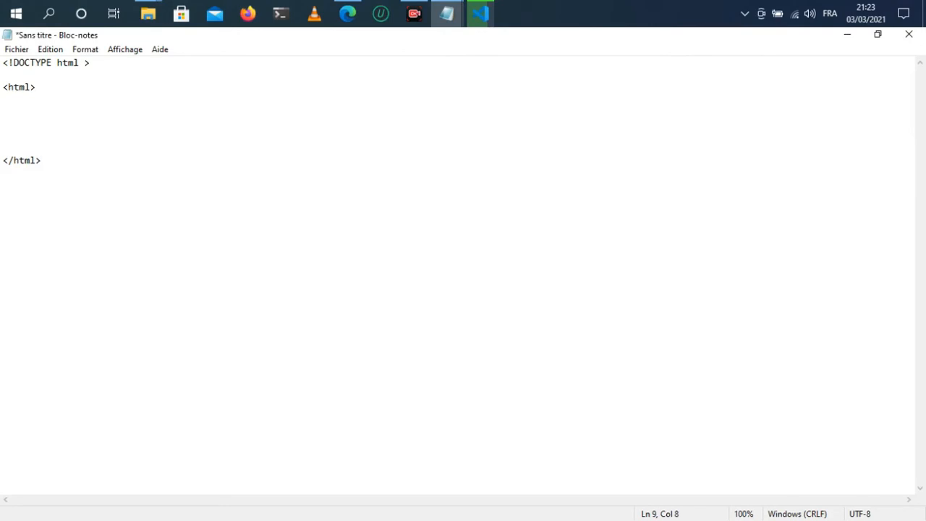
{"action": "left_click", "coordinate": [16, 49]}
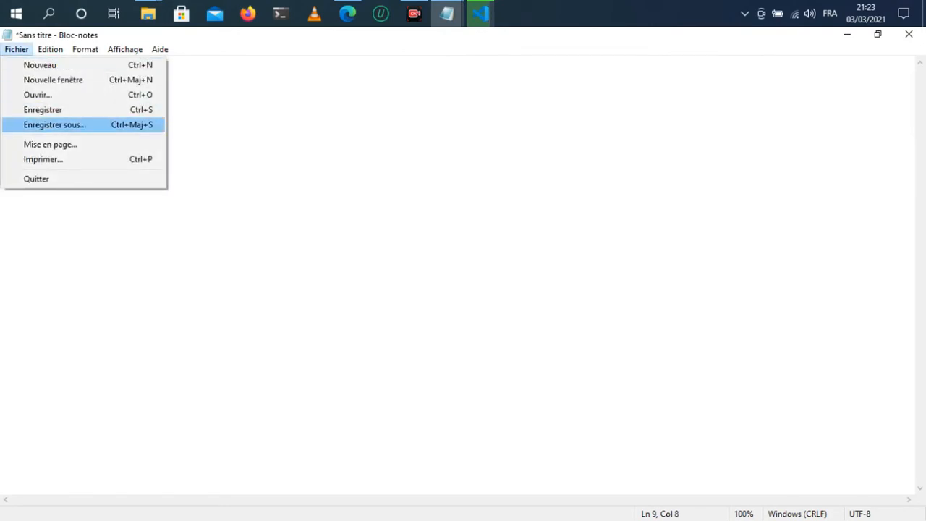
{"action": "left_click", "coordinate": [55, 124]}
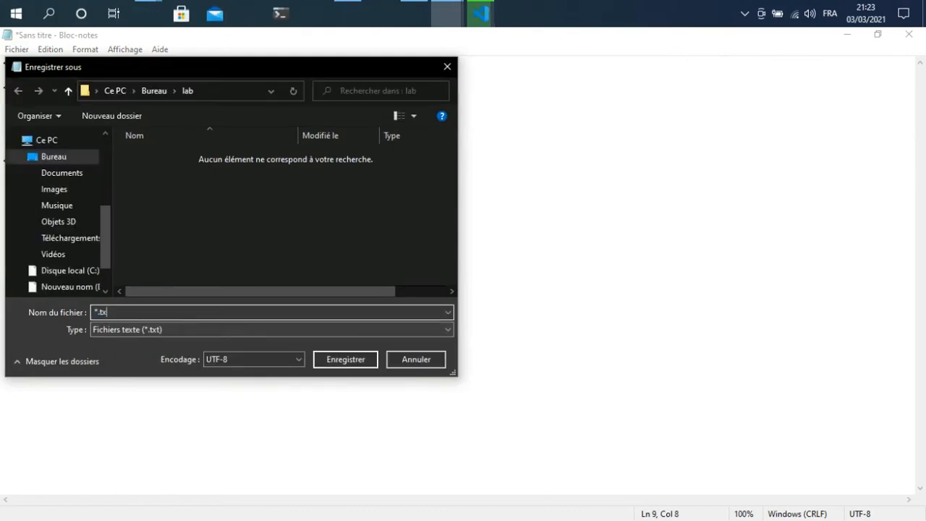
{"action": "key", "text": "BackSpace"}
{"action": "key", "text": "BackSpace"}
{"action": "key", "text": "BackSpace"}
{"action": "key", "text": "BackSpace"}
{"action": "key", "text": "BackSpace"}
{"action": "type", "text": "demo"}
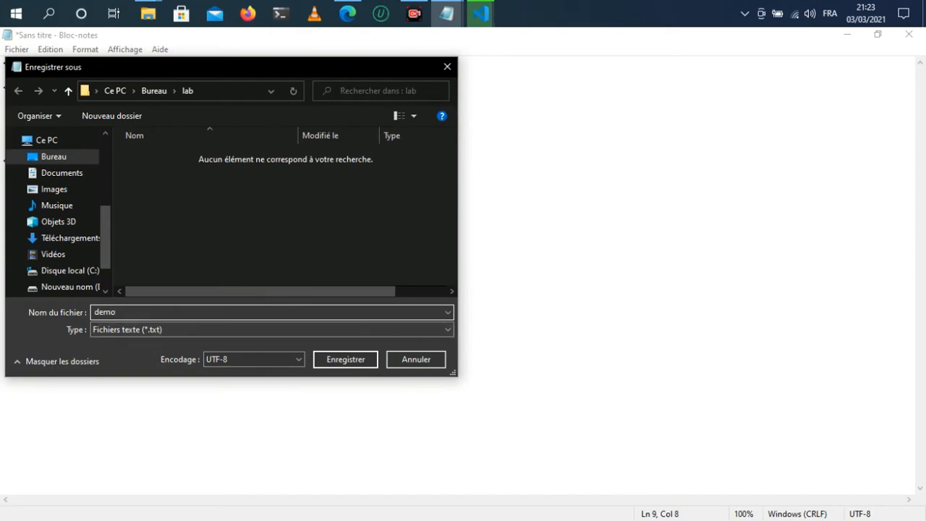
{"action": "left_click", "coordinate": [271, 330]}
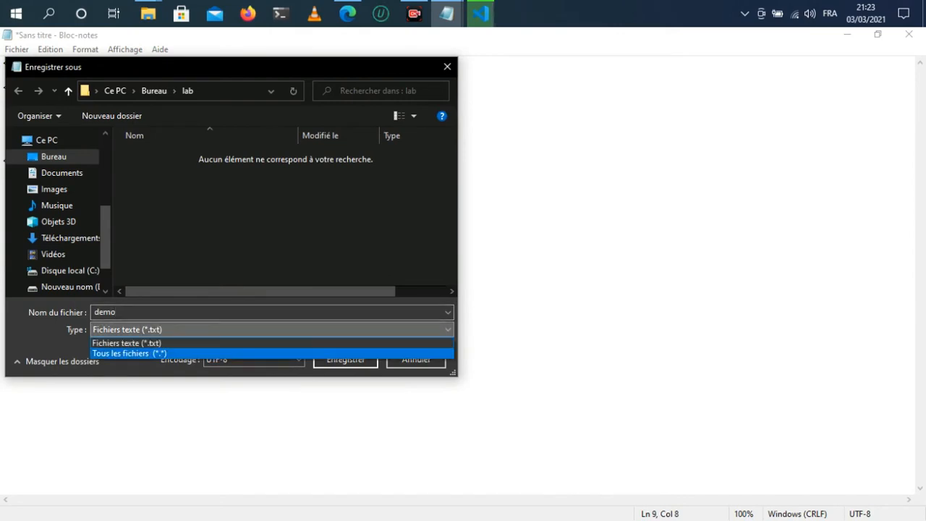
{"action": "left_click", "coordinate": [272, 354]}
{"action": "left_click", "coordinate": [271, 312]}
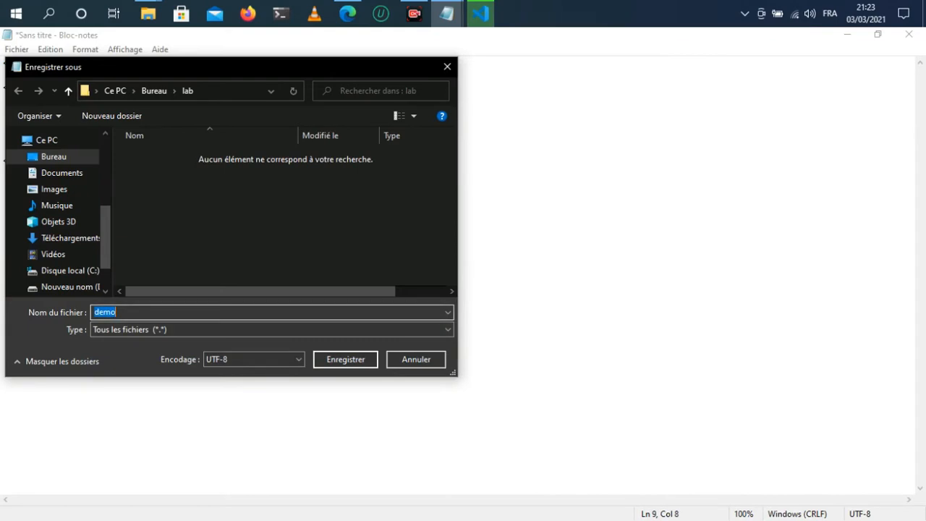
{"action": "left_click", "coordinate": [271, 313]}
{"action": "type", "text": ".html"}
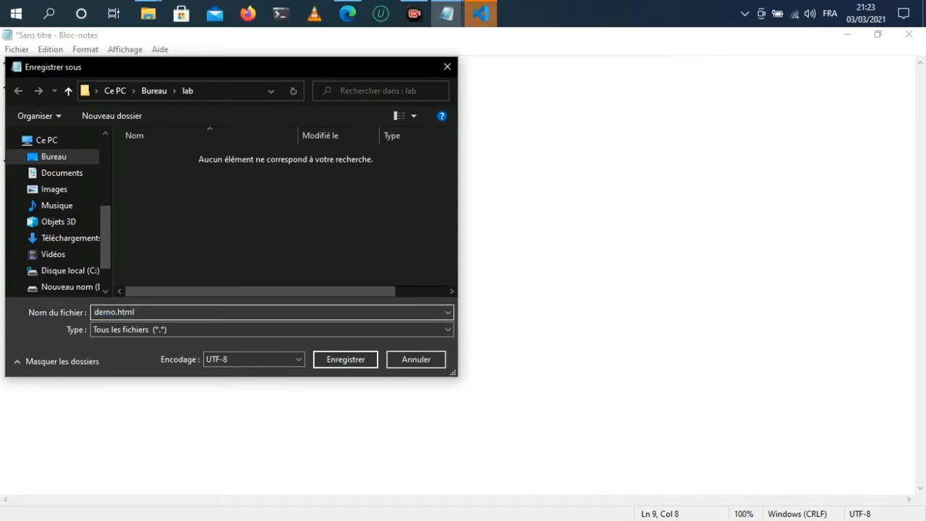
Step: Create a vscode-tuto folder inside lab and save demo.html into it
{"action": "right_click", "coordinate": [170, 173]}
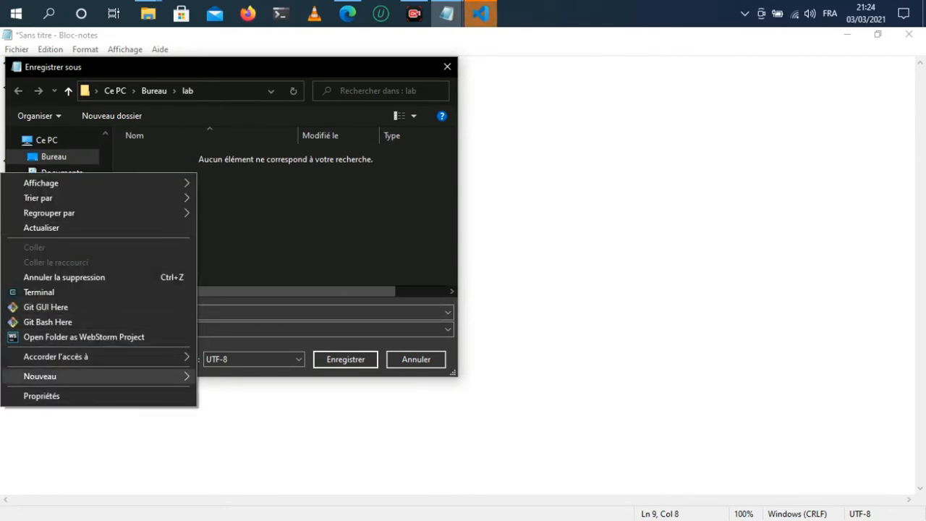
{"action": "mouse_move", "coordinate": [109, 376]}
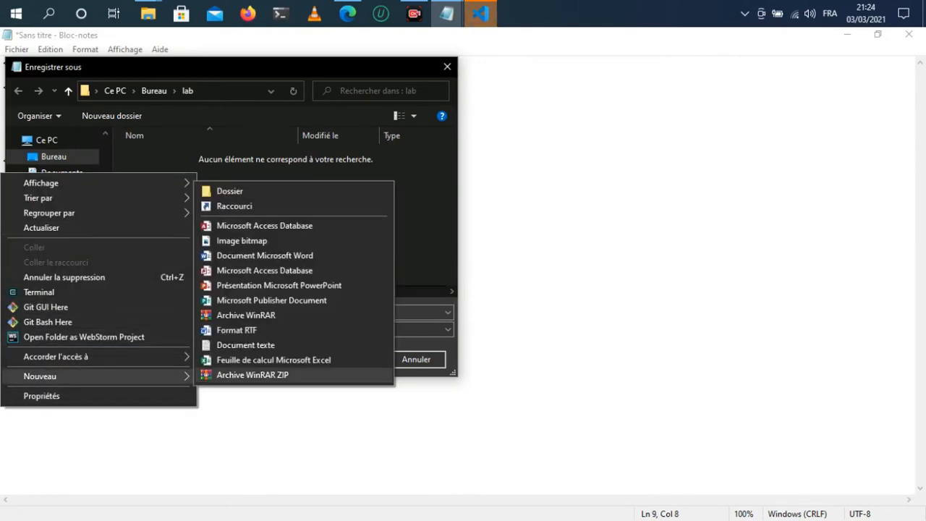
{"action": "left_click", "coordinate": [230, 191]}
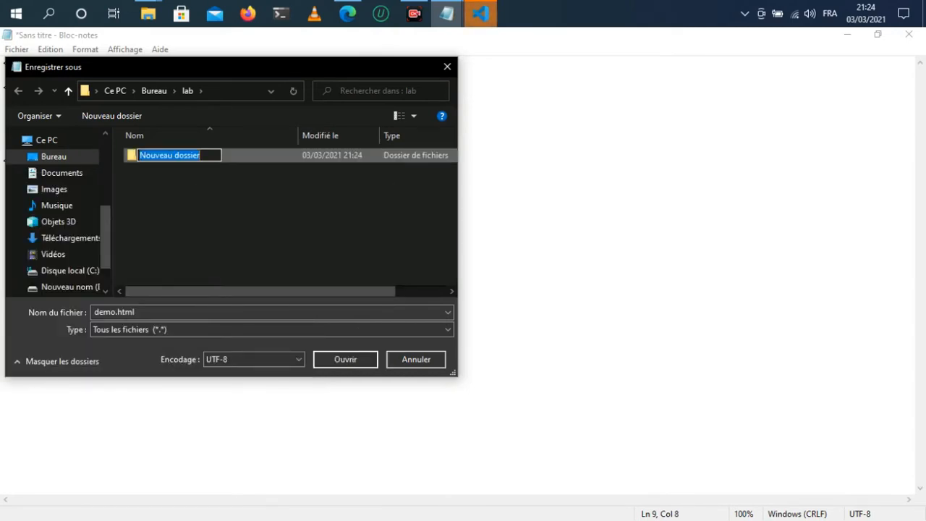
{"action": "type", "text": "vscode"}
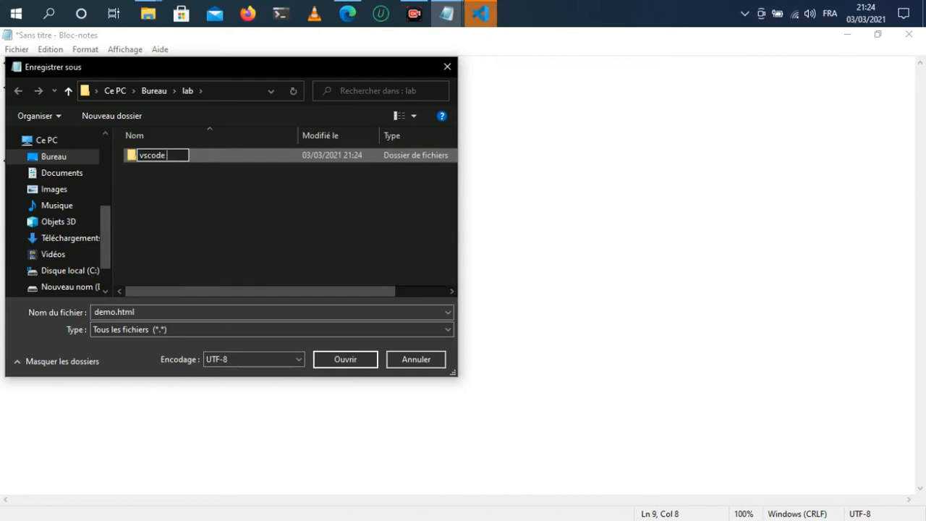
{"action": "type", "text": "-tuto"}
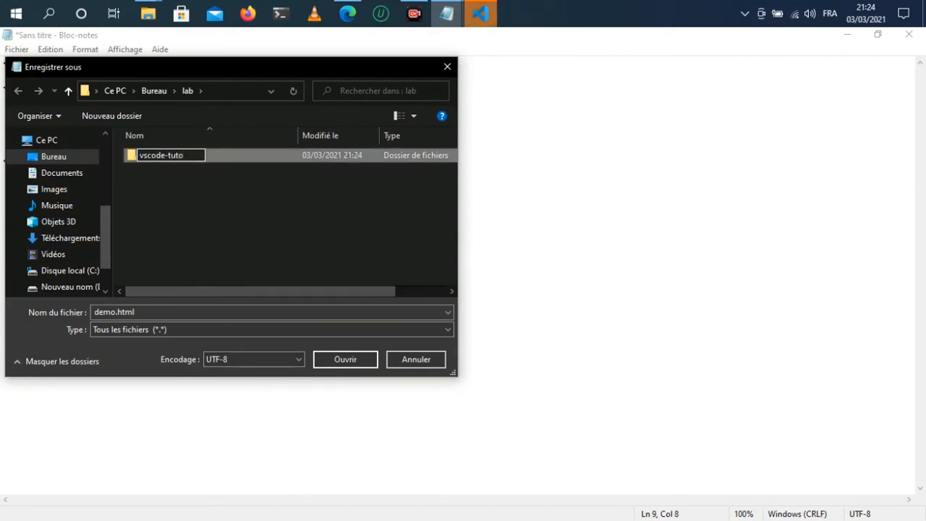
{"action": "left_click", "coordinate": [246, 210]}
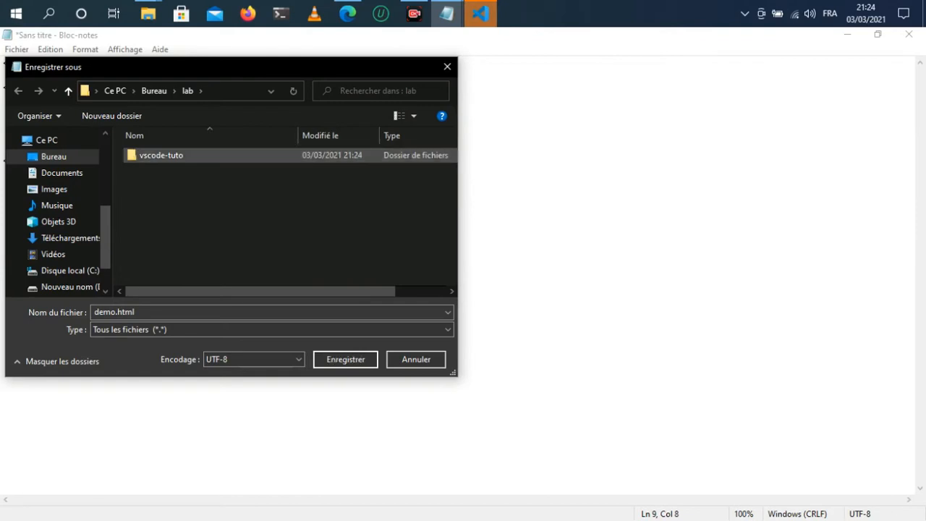
{"action": "double_click", "coordinate": [167, 156]}
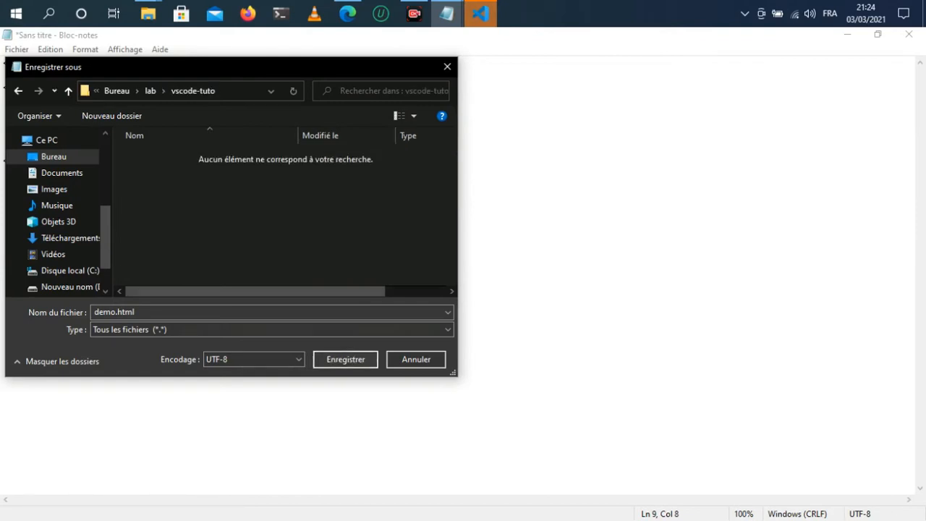
{"action": "left_click", "coordinate": [346, 360]}
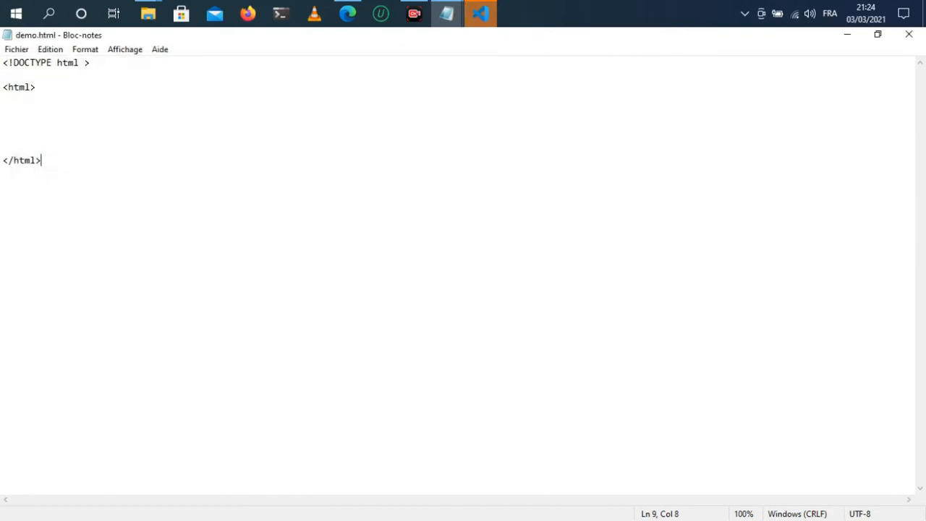
Step: Finish the installer to launch VS Code and open the vscode-tuto folder from Desktop\lab
{"action": "left_click", "coordinate": [480, 13]}
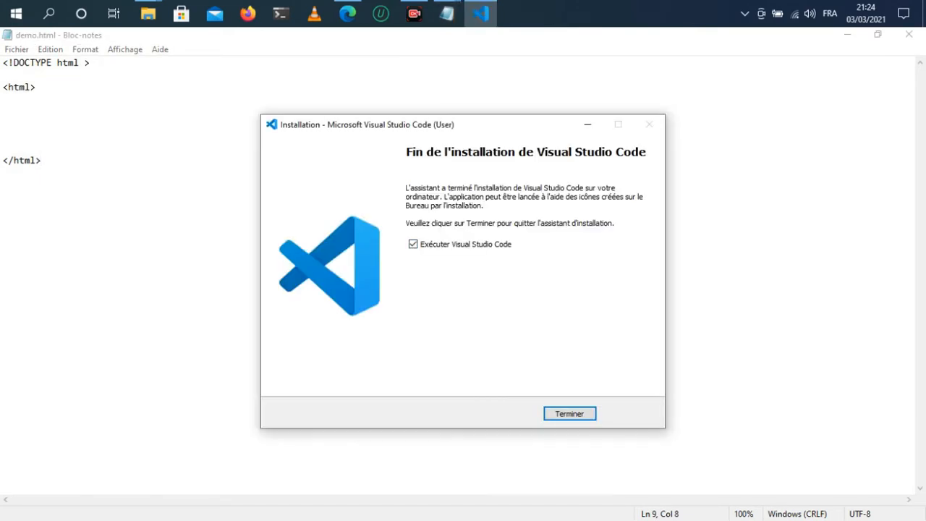
{"action": "key", "text": "Return"}
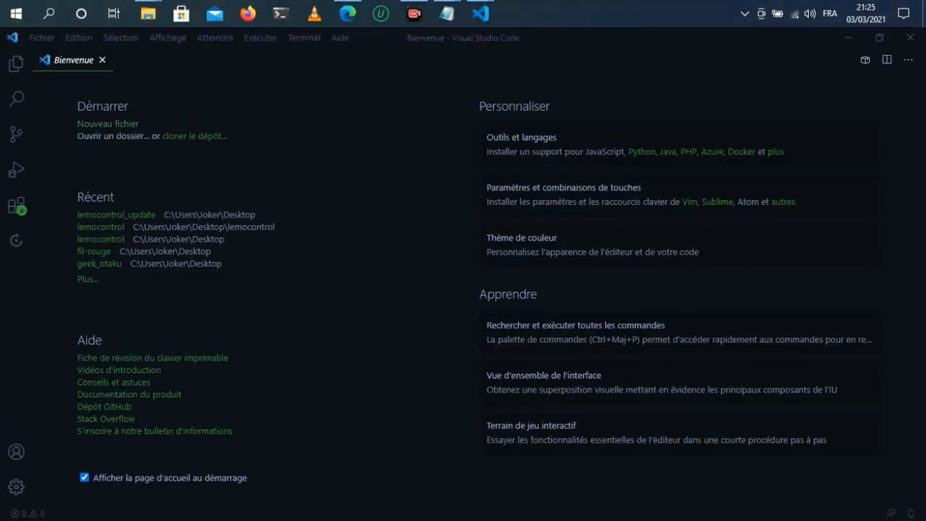
{"action": "left_click", "coordinate": [113, 136]}
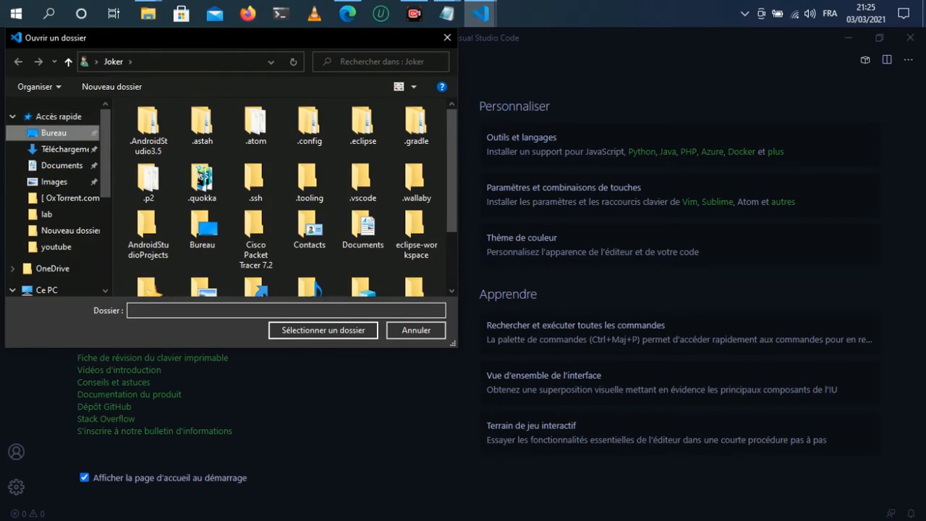
{"action": "left_click", "coordinate": [53, 133]}
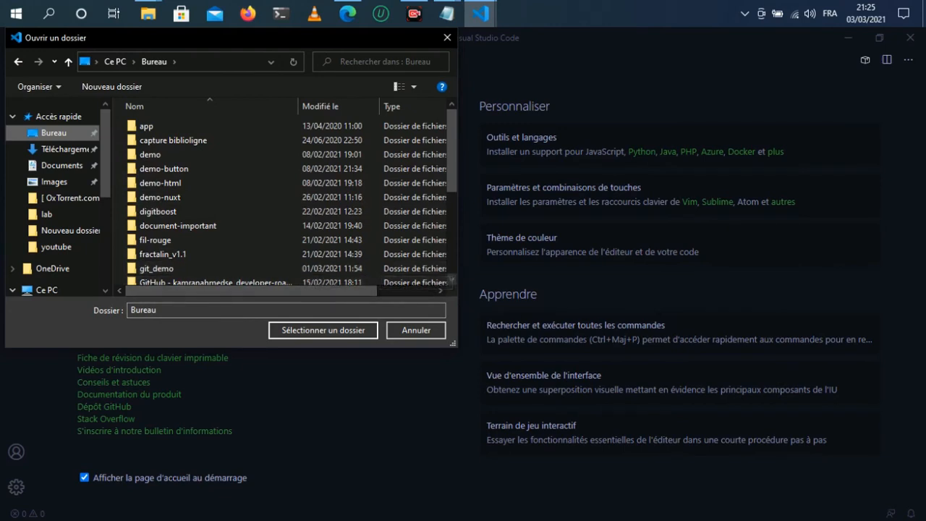
{"action": "scroll", "coordinate": [286, 199], "scroll_direction": "down", "scroll_amount": 4}
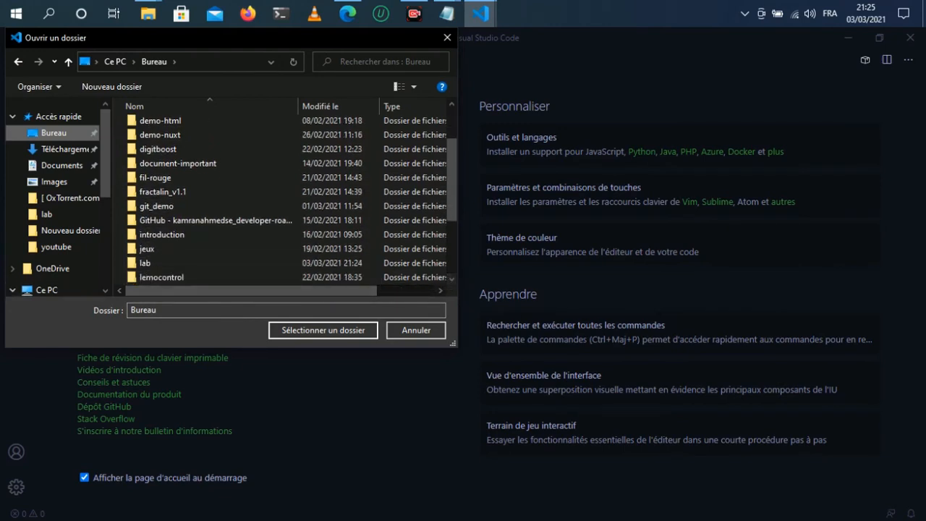
{"action": "double_click", "coordinate": [145, 263]}
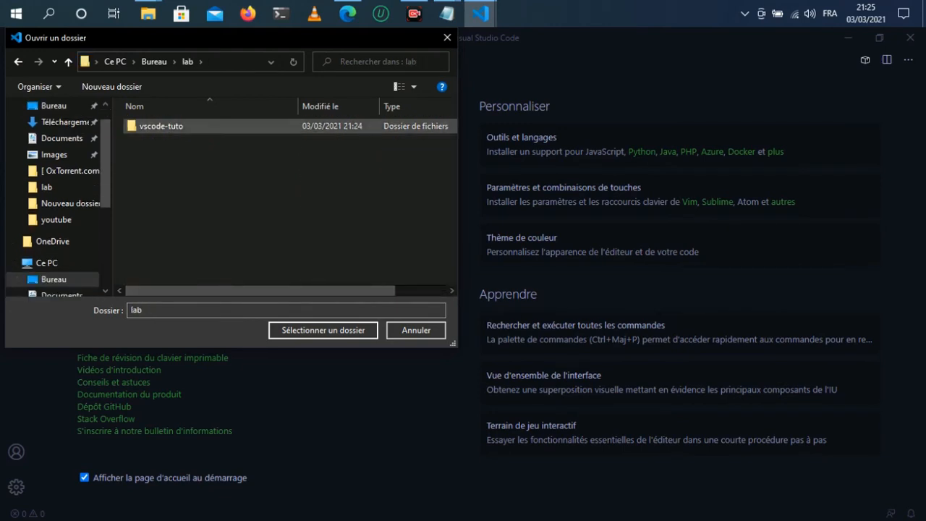
{"action": "left_click", "coordinate": [161, 126]}
{"action": "left_click", "coordinate": [323, 330]}
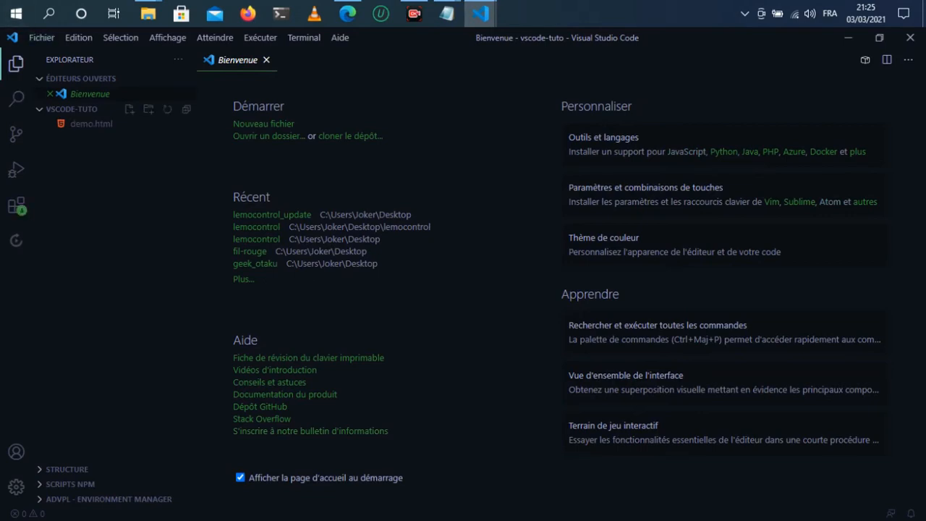
{"action": "left_click", "coordinate": [129, 109]}
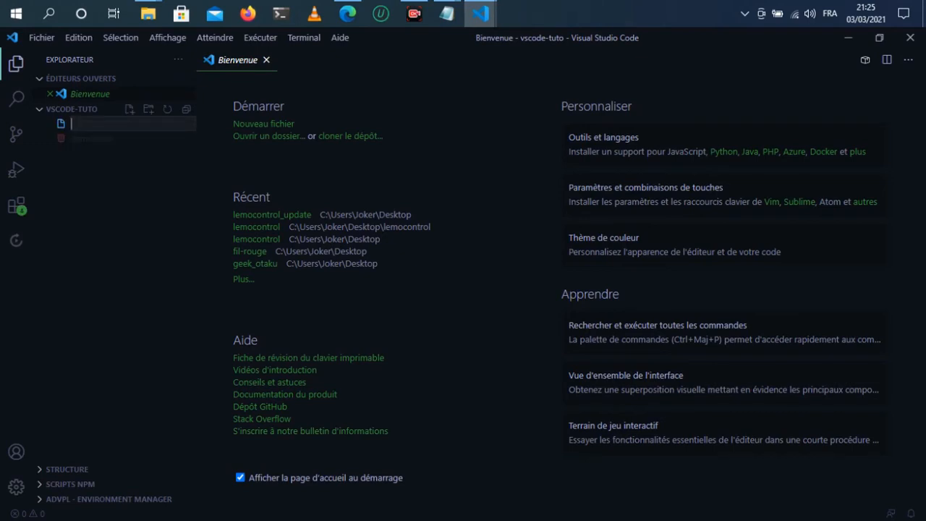
{"action": "type", "text": "index"}
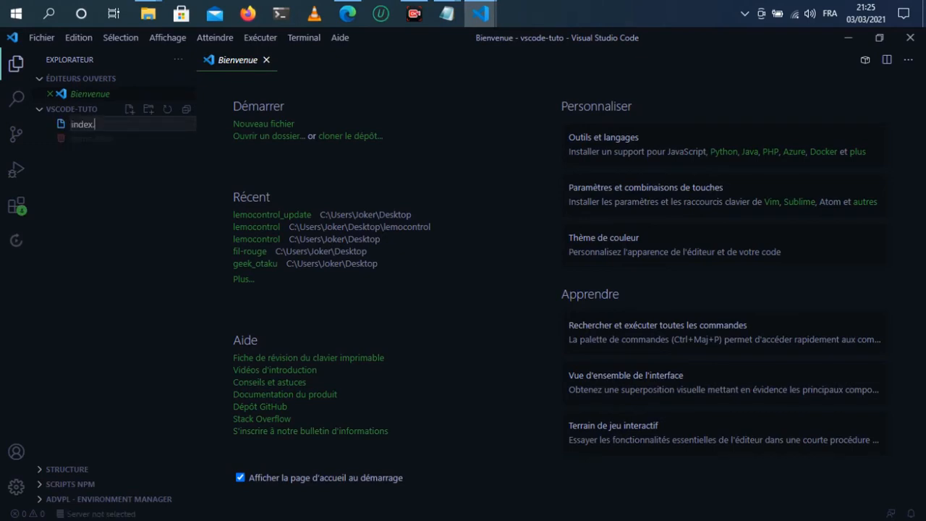
{"action": "type", "text": ".html"}
{"action": "key", "text": "Return"}
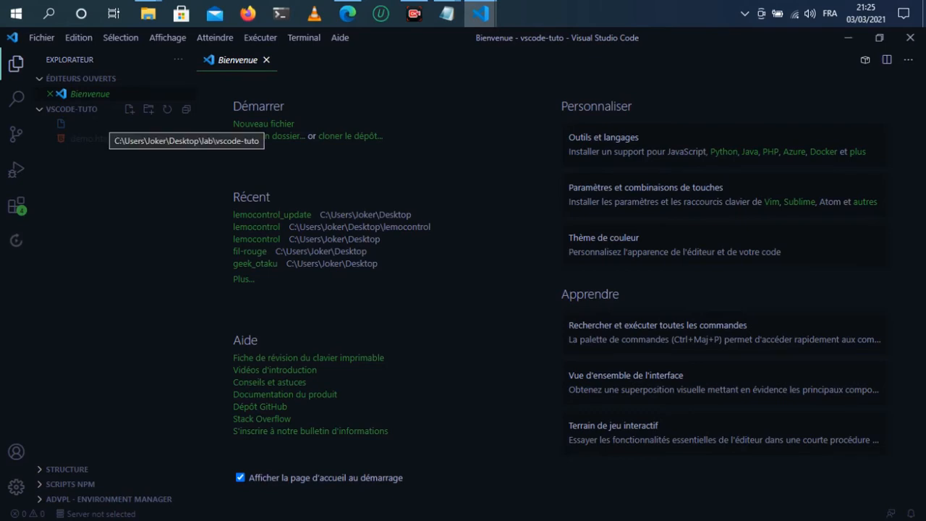
Step: Create a new folder named demo in the vscode-tuto project
{"action": "left_click", "coordinate": [148, 109]}
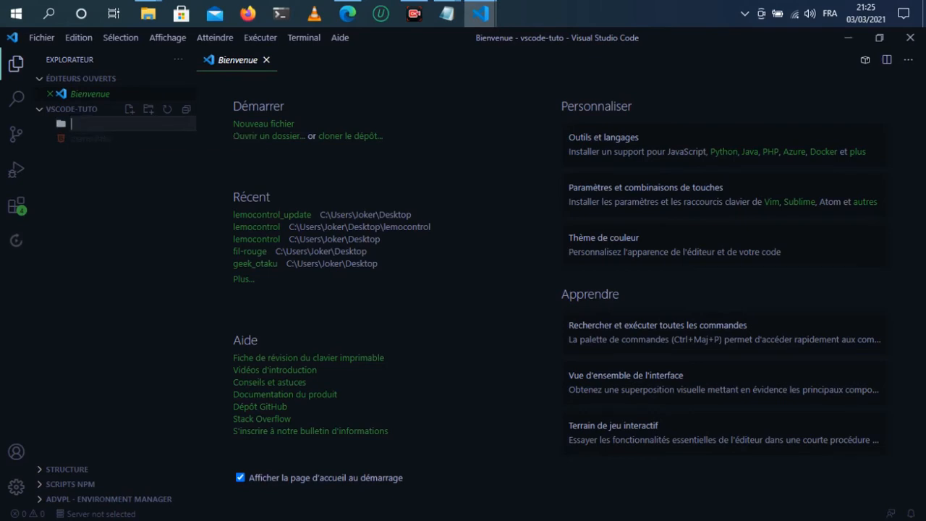
{"action": "type", "text": "demo"}
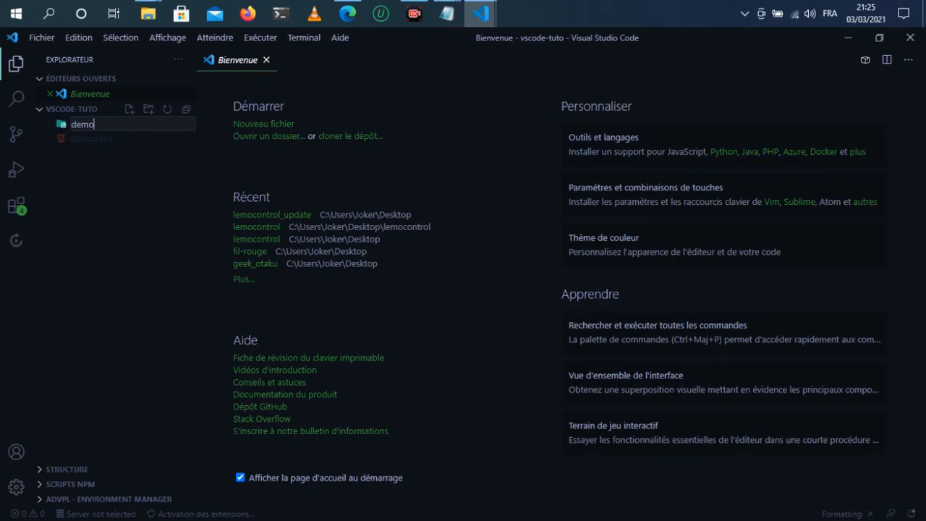
{"action": "key", "text": "Return"}
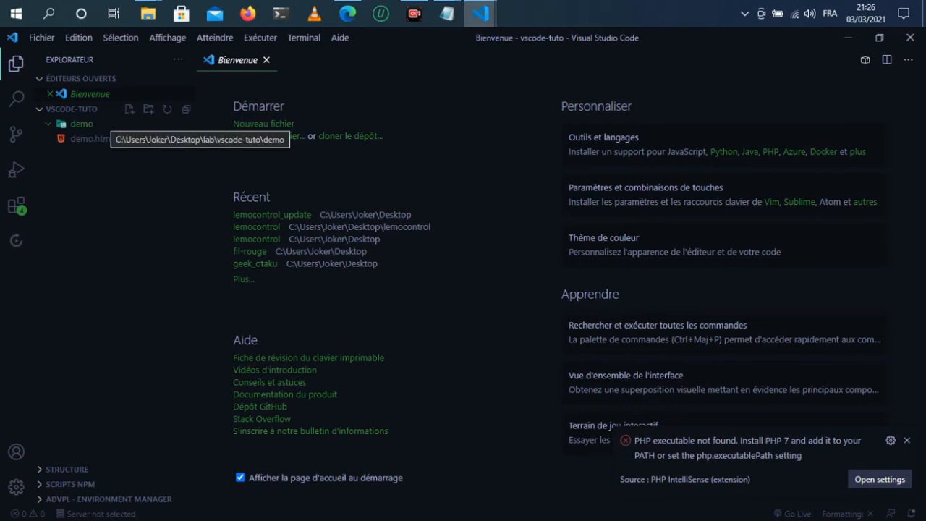
Step: Create an index.html file inside the demo folder and dismiss the PHP notification
{"action": "left_click", "coordinate": [130, 110]}
{"action": "type", "text": "index"}
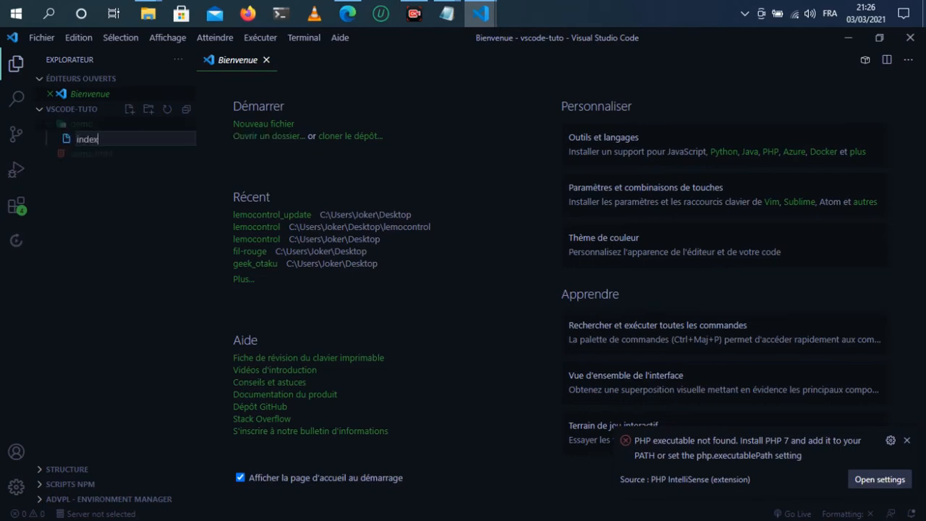
{"action": "type", "text": ".html"}
{"action": "key", "text": "Escape"}
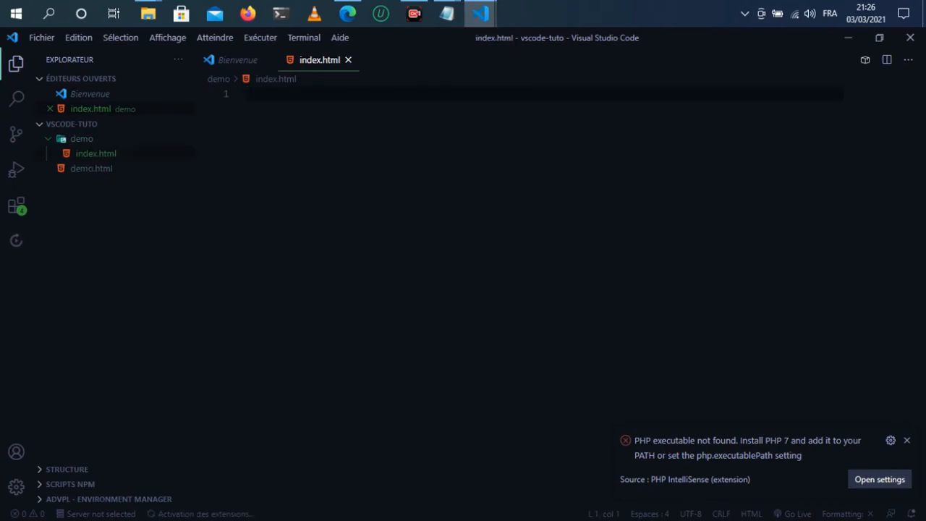
{"action": "left_click", "coordinate": [907, 441]}
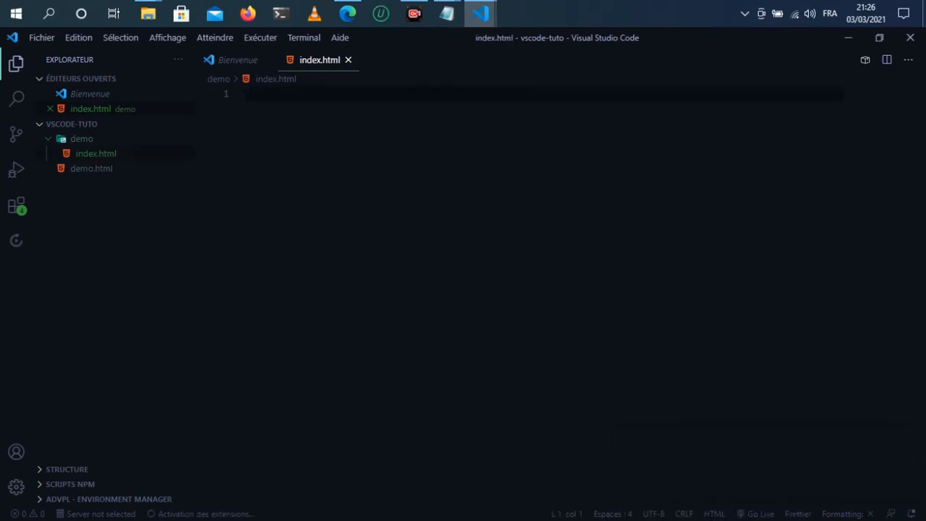
{"action": "left_click", "coordinate": [82, 138]}
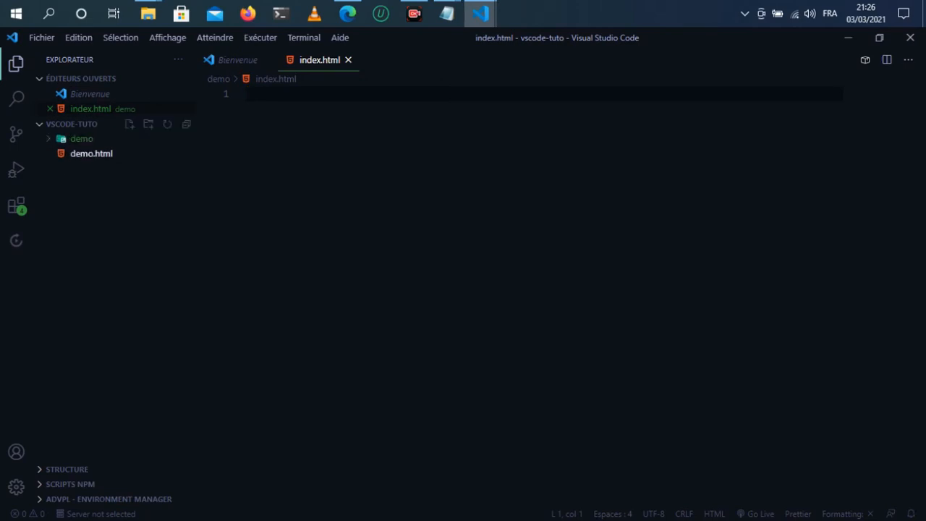
{"action": "right_click", "coordinate": [92, 154]}
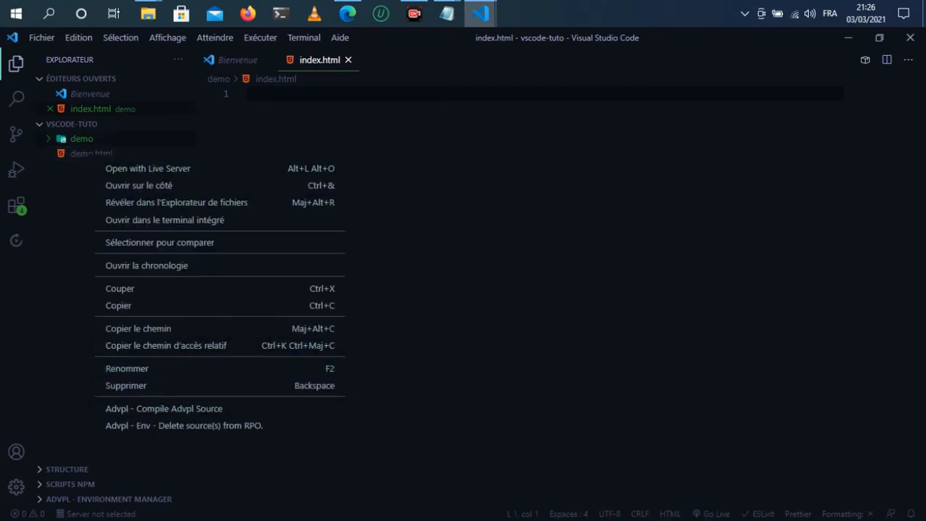
{"action": "key", "text": "Escape"}
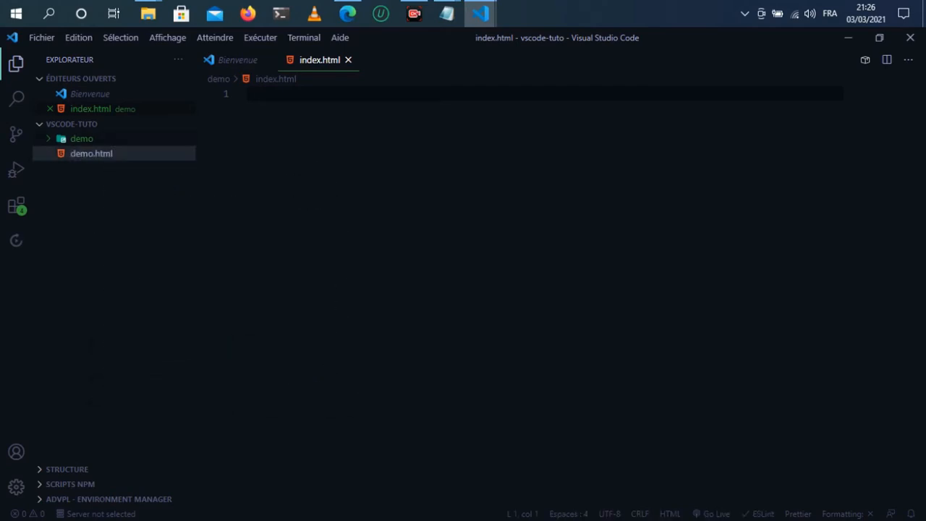
Step: Expand the html:5 Emmet abbreviation into a full boilerplate in index.html, then clear the whole file
{"action": "left_click", "coordinate": [248, 94]}
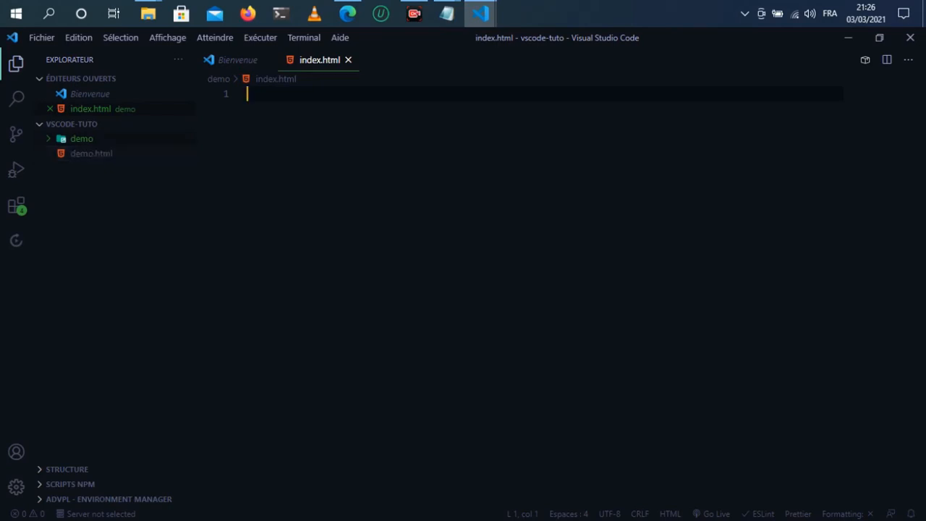
{"action": "type", "text": "html"}
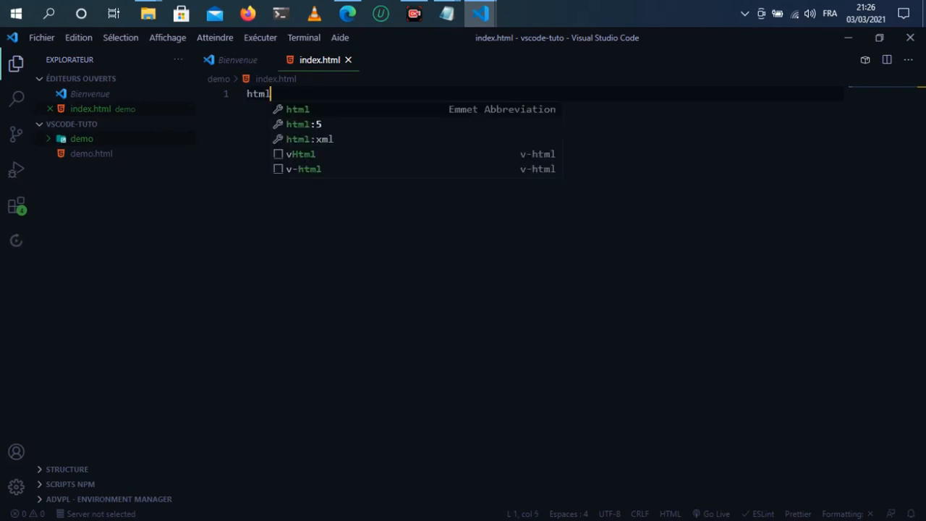
{"action": "left_click", "coordinate": [304, 125]}
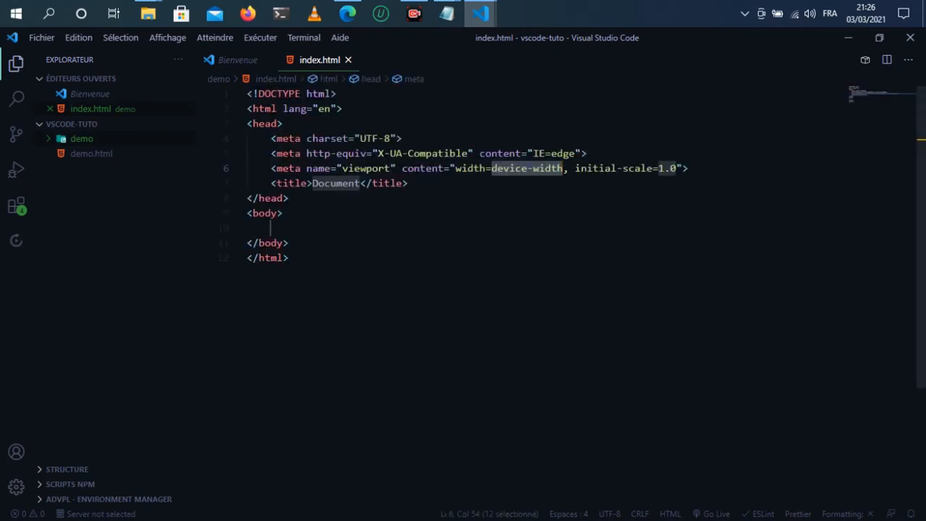
{"action": "left_click", "coordinate": [270, 228]}
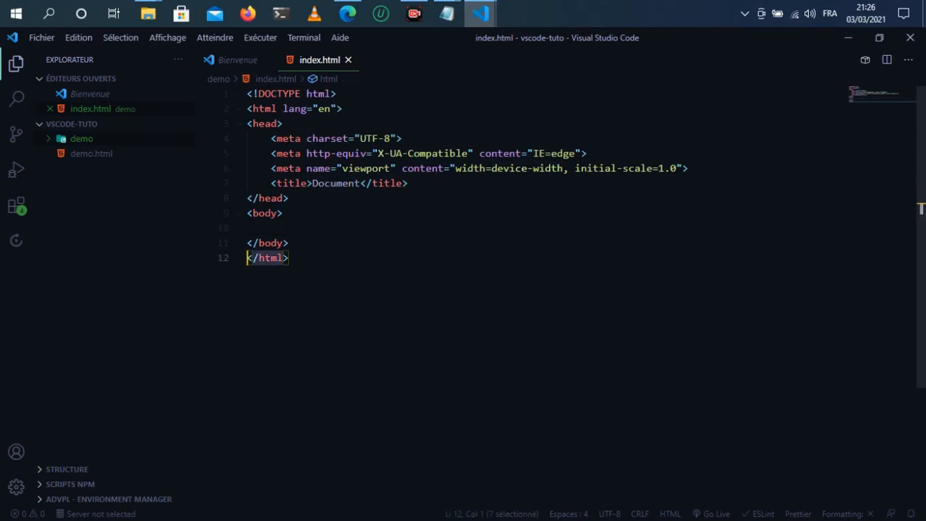
{"action": "key", "text": "ctrl+a"}
{"action": "key", "text": "BackSpace"}
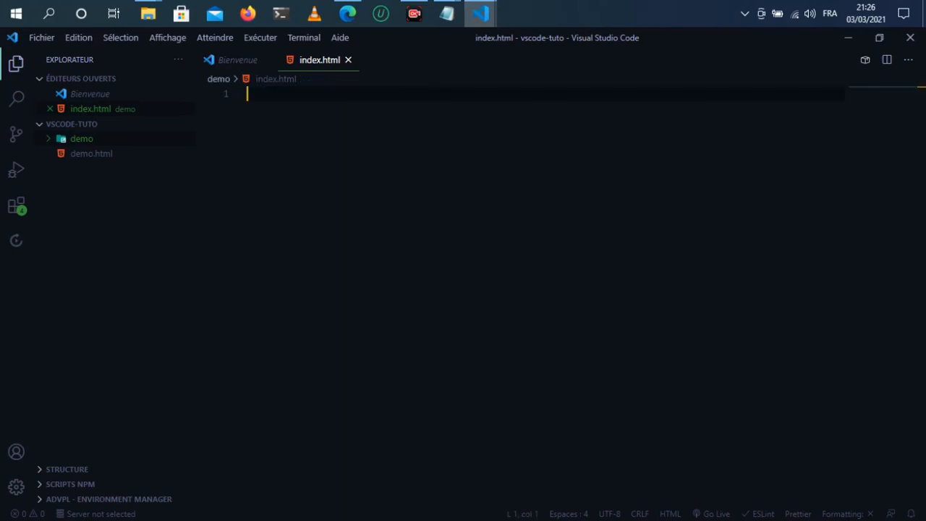
Step: Expand the html abbreviation into an html element and add several blank lines inside it
{"action": "type", "text": "html"}
{"action": "key", "text": "Tab"}
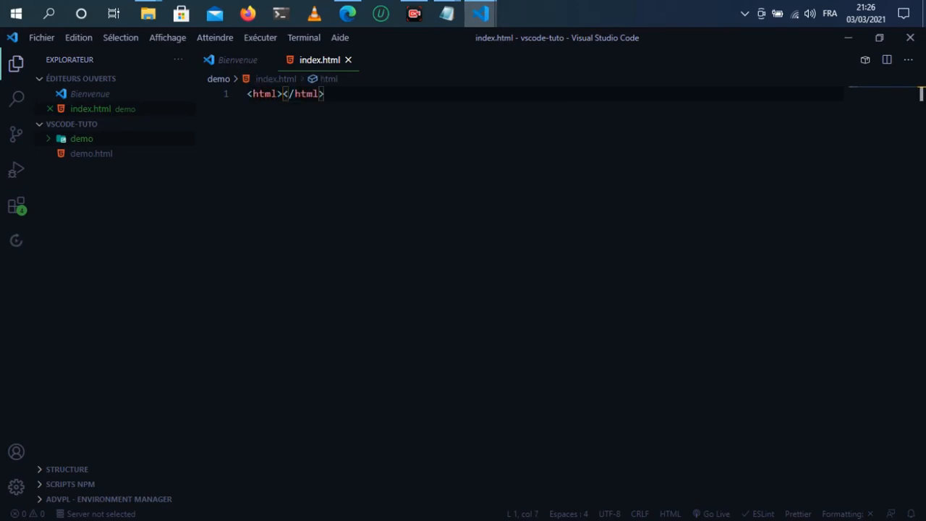
{"action": "key", "text": "Return"}
{"action": "key", "text": "BackSpace"}
{"action": "key", "text": "Return"}
{"action": "key", "text": "Return"}
{"action": "key", "text": "Return"}
{"action": "key", "text": "Return"}
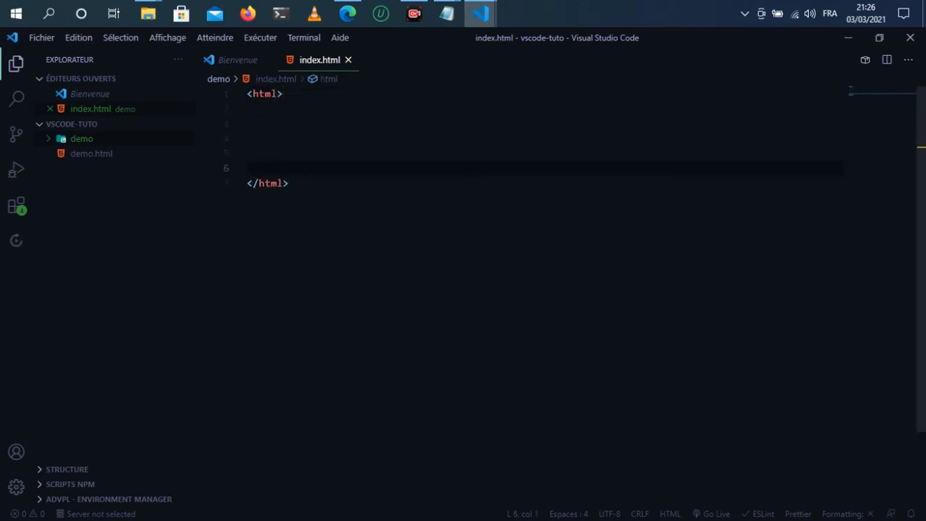
Step: Expand the Emmet abbreviation div.demo>div*5 inside the html element and dismiss the jshint notification
{"action": "key", "text": "Up"}
{"action": "type", "text": "div."}
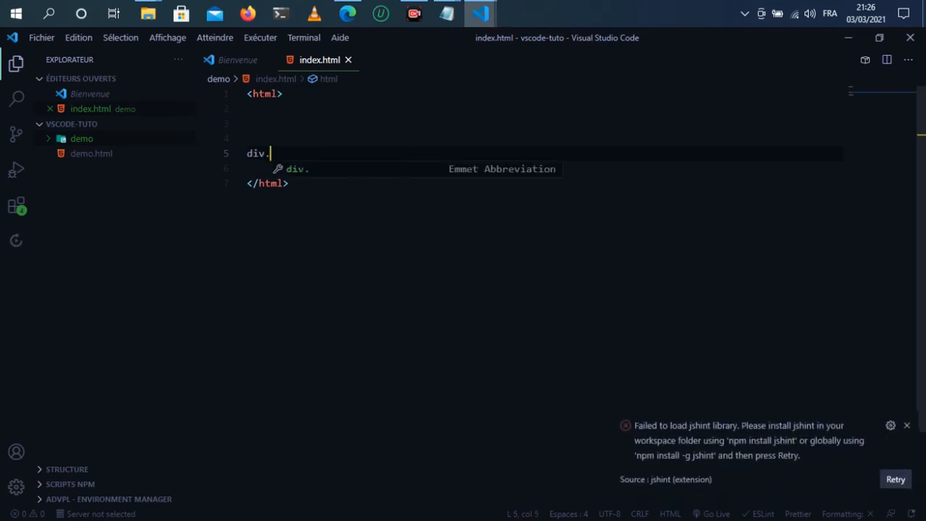
{"action": "type", "text": "demo"}
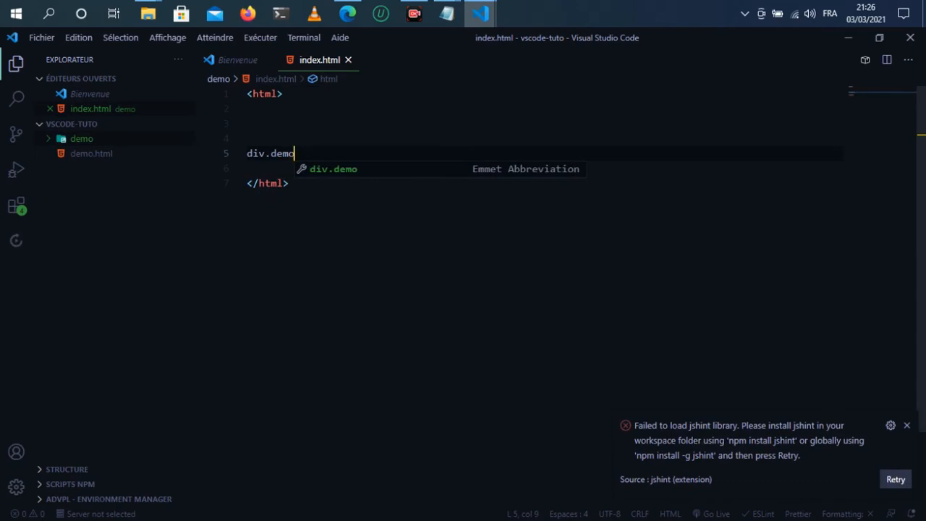
{"action": "type", "text": ">"}
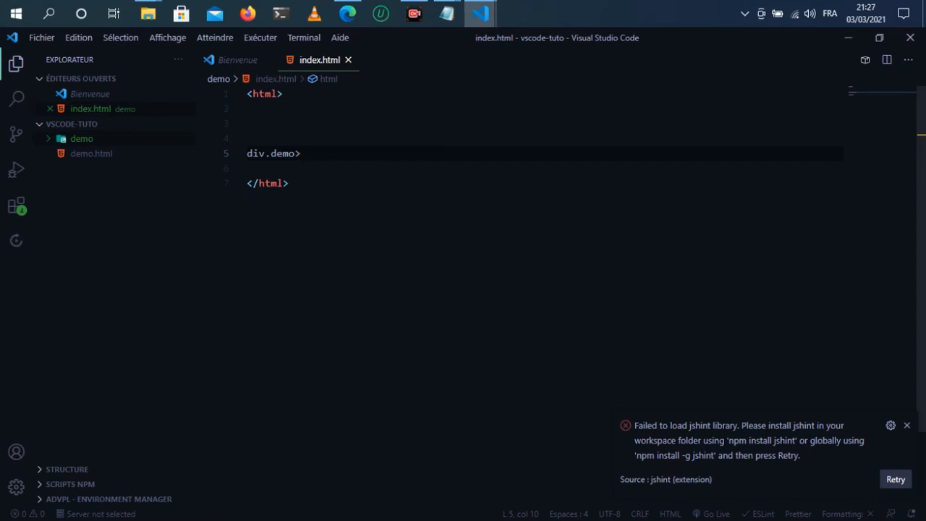
{"action": "type", "text": "div*"}
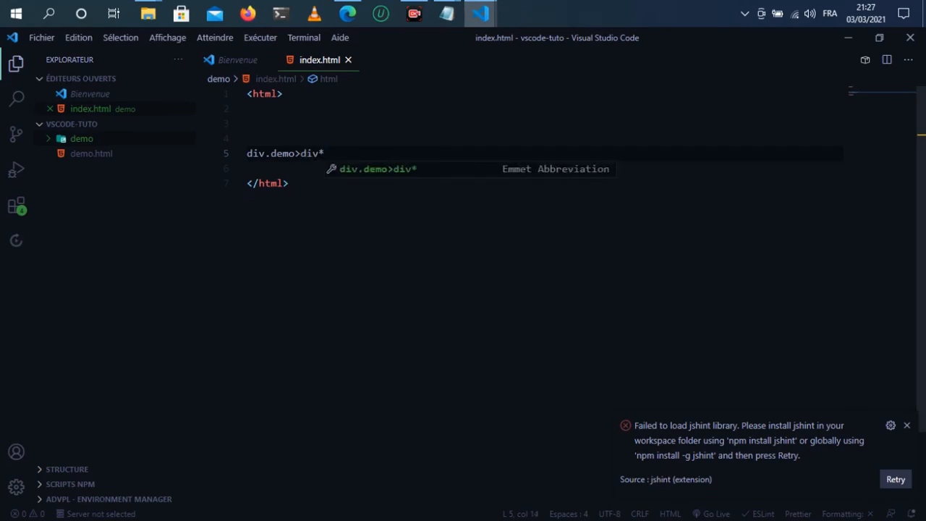
{"action": "type", "text": "5"}
{"action": "key", "text": "Tab"}
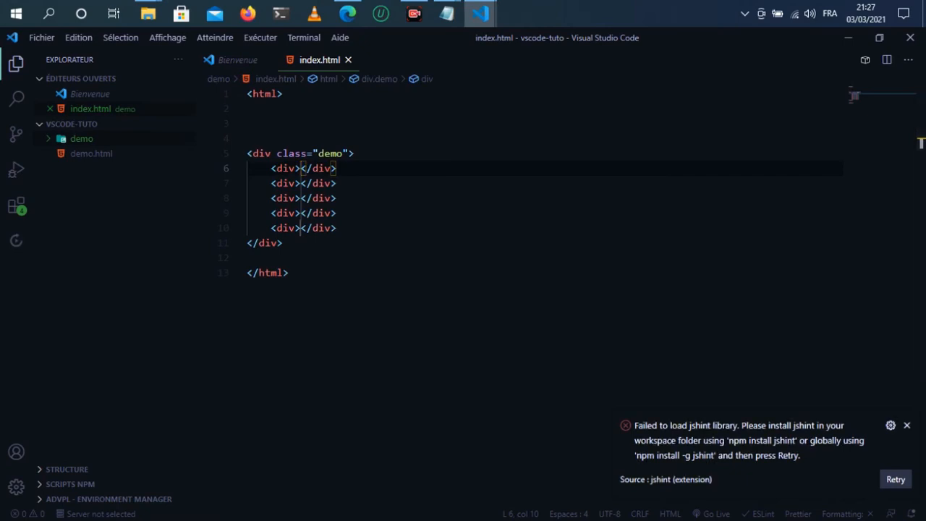
{"action": "left_click", "coordinate": [907, 426]}
Step: Search the extensions marketplace for live server
{"action": "left_click", "coordinate": [289, 272]}
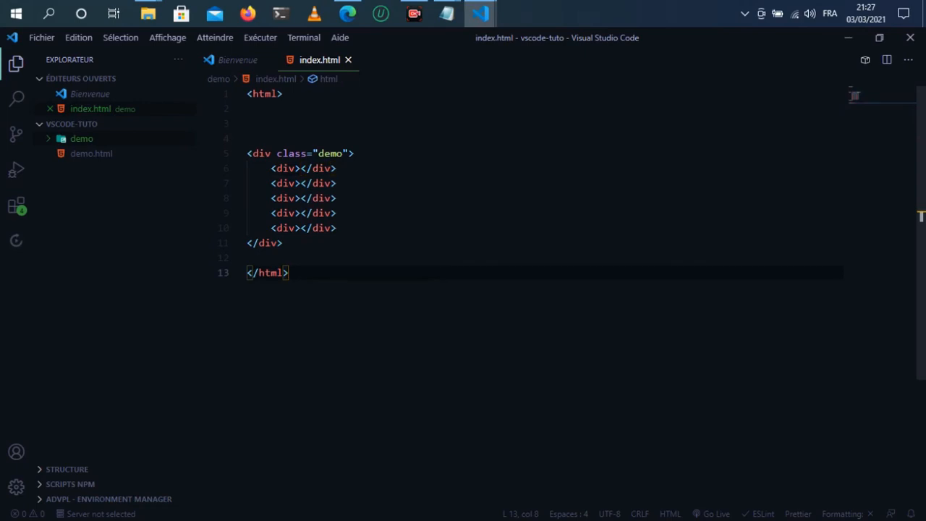
{"action": "key", "text": "ctrl+a"}
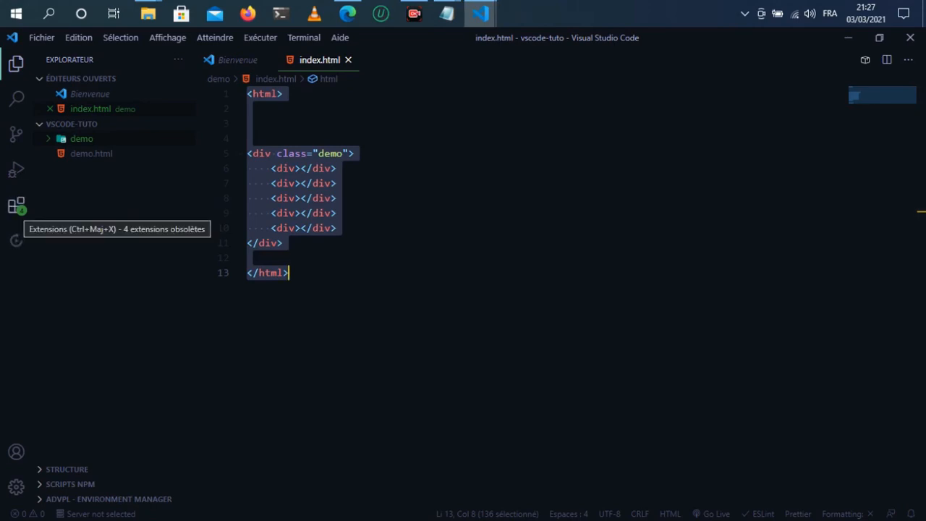
{"action": "left_click", "coordinate": [16, 206]}
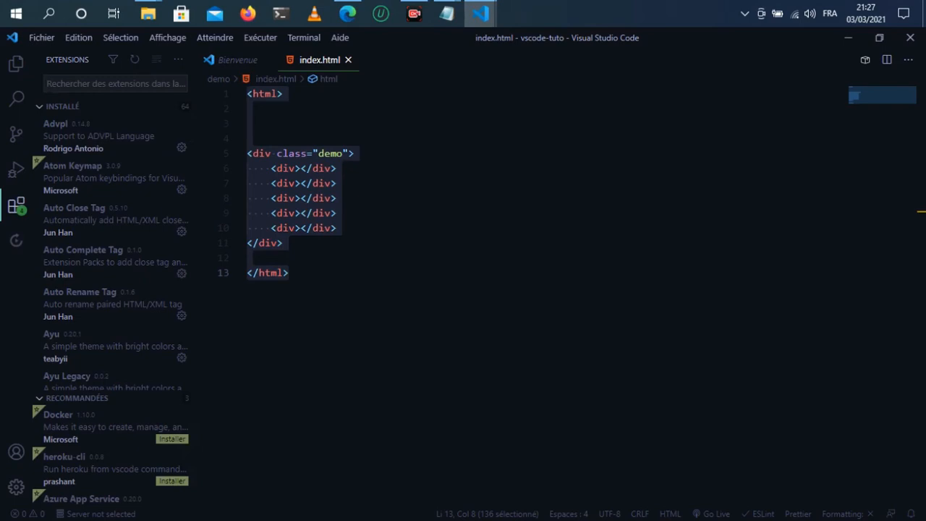
{"action": "type", "text": "liv"}
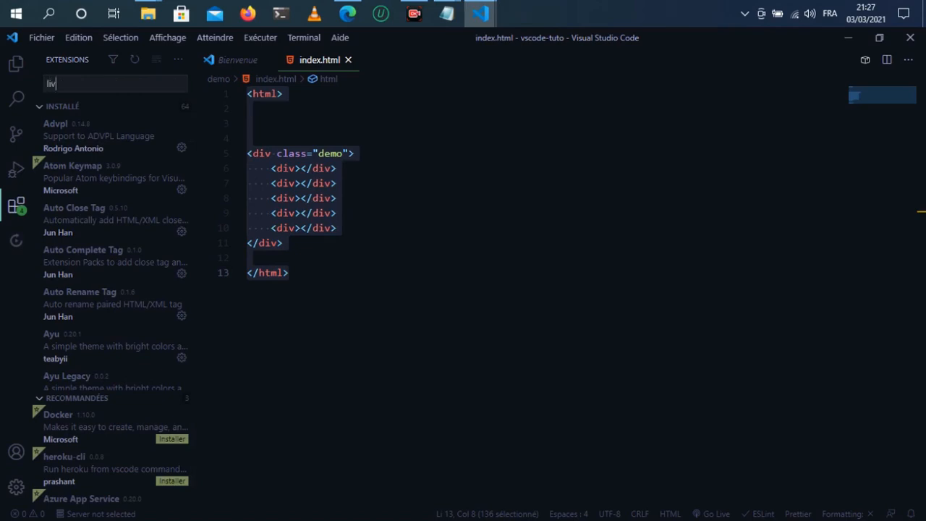
{"action": "type", "text": "e "}
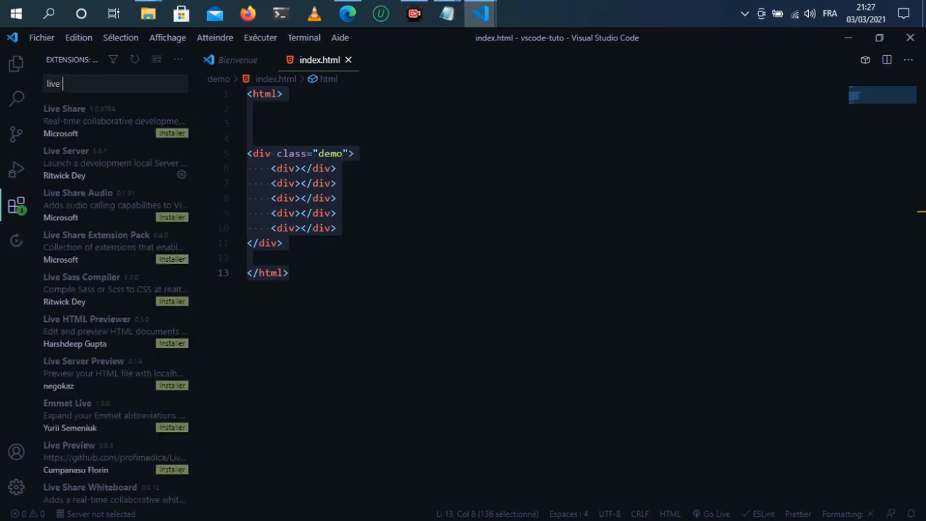
{"action": "type", "text": "server"}
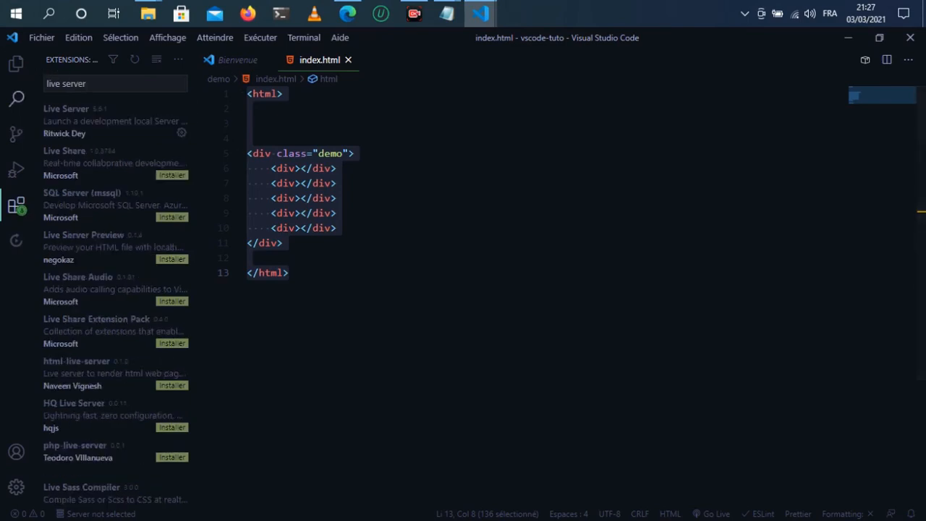
{"action": "left_click", "coordinate": [291, 274]}
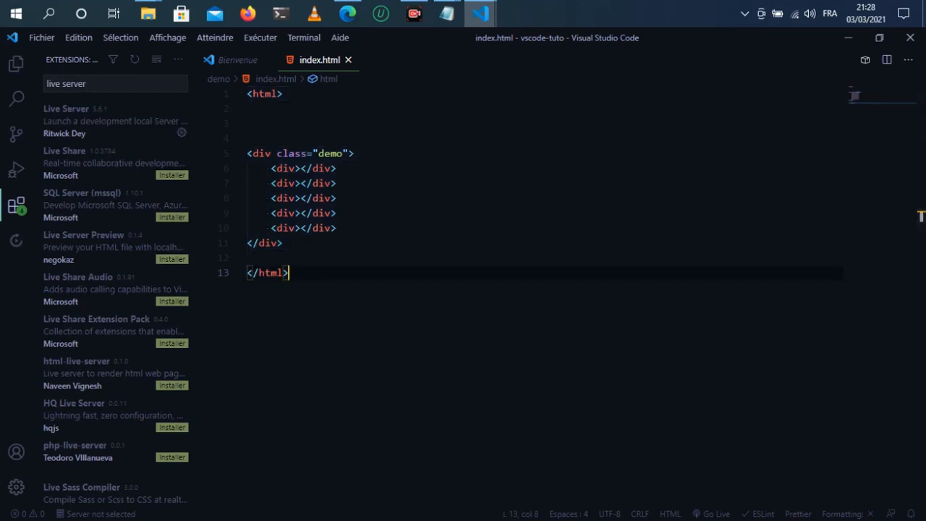
Step: Search the extensions for french and open the French Language Pack for Visual Studio Code page
{"action": "left_click", "coordinate": [87, 84]}
{"action": "key", "text": "BackSpace"}
{"action": "key", "text": "BackSpace"}
{"action": "key", "text": "BackSpace"}
{"action": "key", "text": "BackSpace"}
{"action": "key", "text": "BackSpace"}
{"action": "key", "text": "BackSpace"}
{"action": "key", "text": "BackSpace"}
{"action": "key", "text": "BackSpace"}
{"action": "key", "text": "BackSpace"}
{"action": "key", "text": "BackSpace"}
{"action": "key", "text": "BackSpace"}
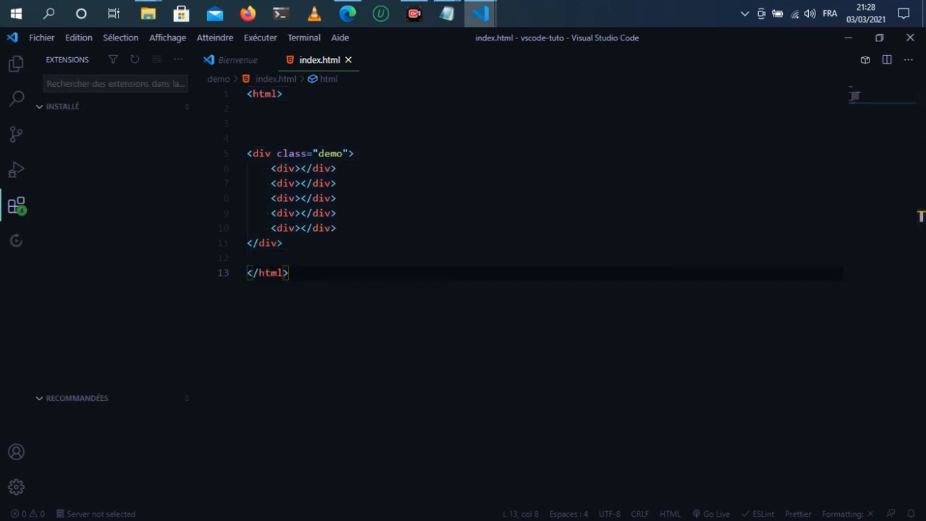
{"action": "type", "text": "f"}
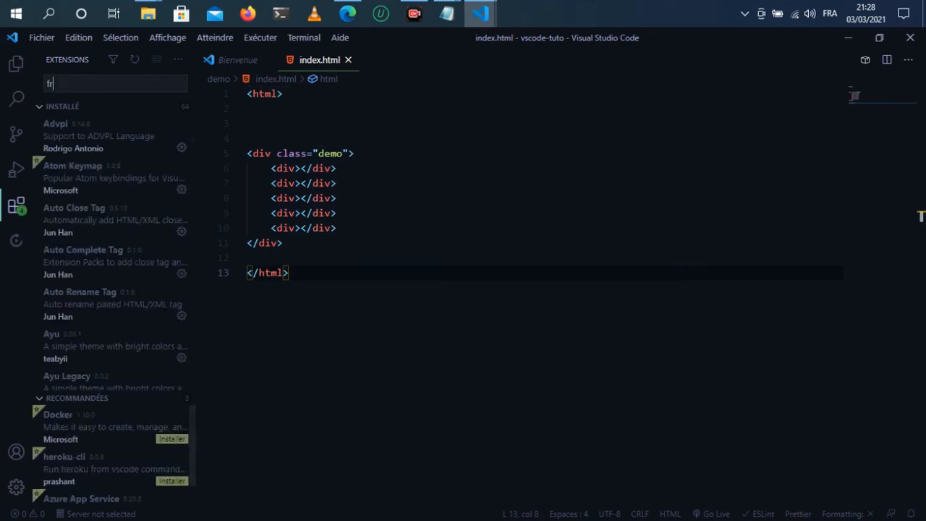
{"action": "type", "text": "rench"}
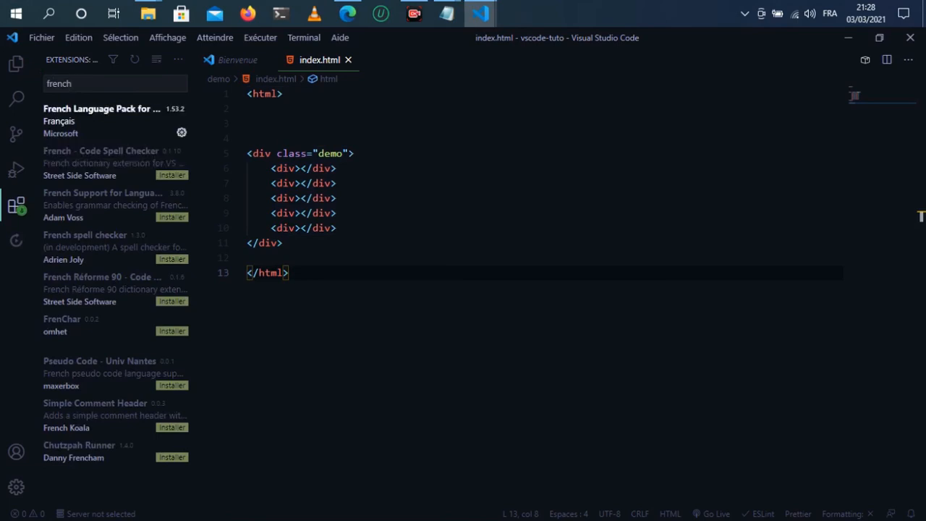
{"action": "left_click", "coordinate": [102, 121]}
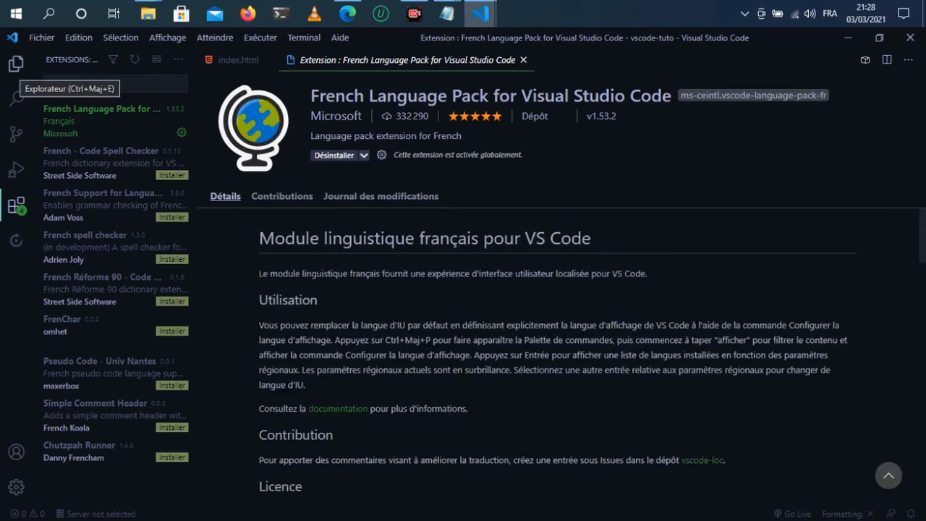
Step: Open index.html from the demo folder and delete the div block and blank lines, leaving one empty line inside the html element
{"action": "left_click", "coordinate": [16, 64]}
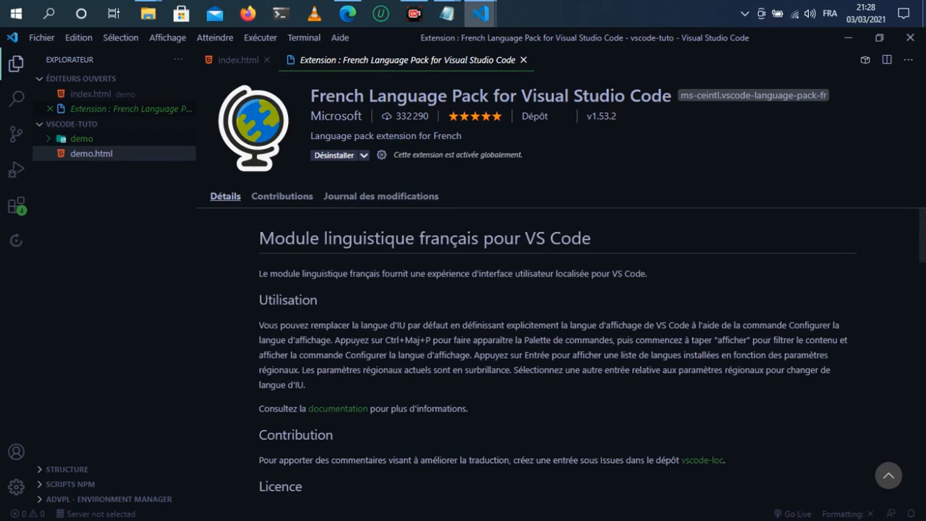
{"action": "left_click", "coordinate": [85, 93]}
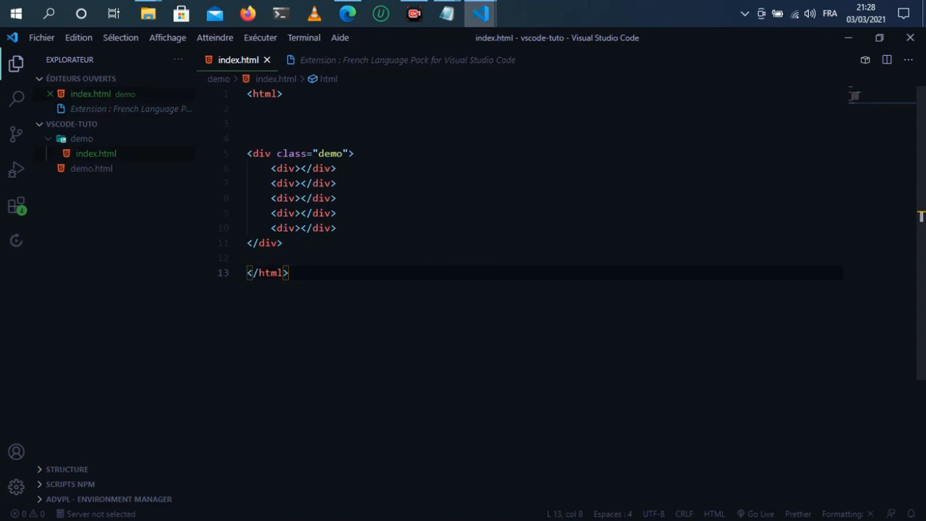
{"action": "left_click_drag", "start_coordinate": [289, 259], "coordinate": [206, 138]}
{"action": "key", "text": "BackSpace"}
{"action": "key", "text": "BackSpace"}
{"action": "key", "text": "BackSpace"}
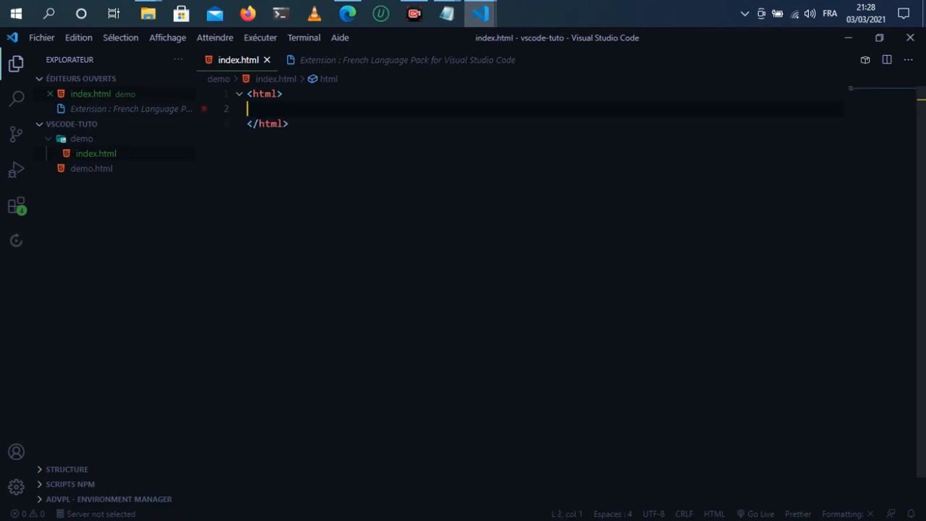
Step: Expand the p abbreviation into a paragraph containing the text salut les gens inside the html element
{"action": "type", "text": "p"}
{"action": "key", "text": "Tab"}
{"action": "type", "text": "salut les g"}
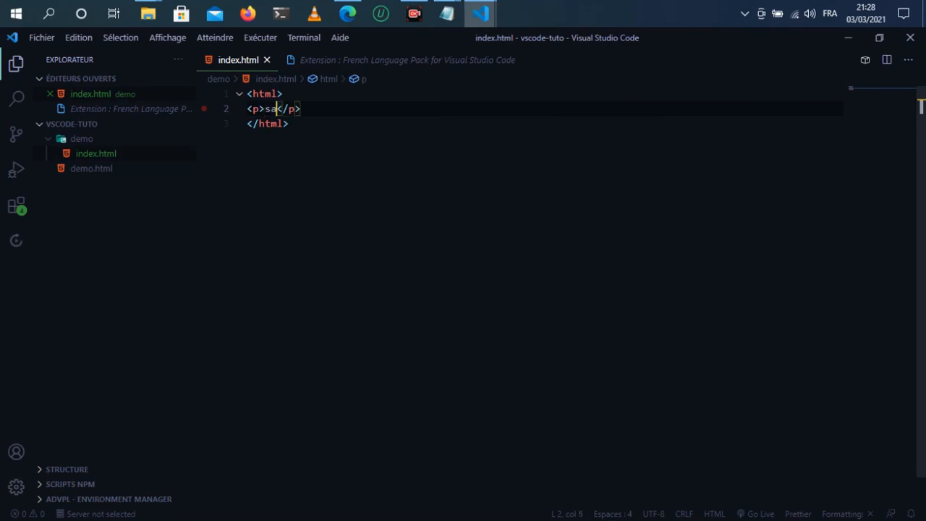
{"action": "type", "text": "ens"}
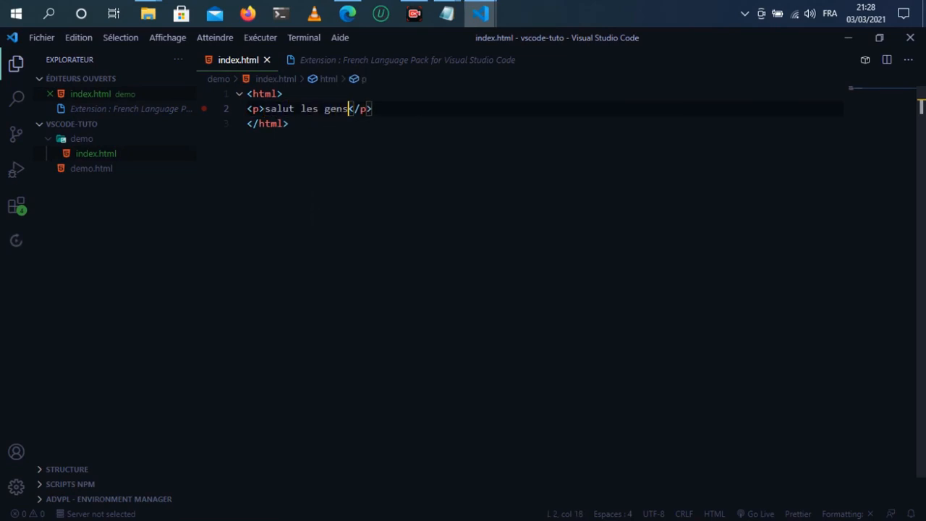
{"action": "key", "text": "Down"}
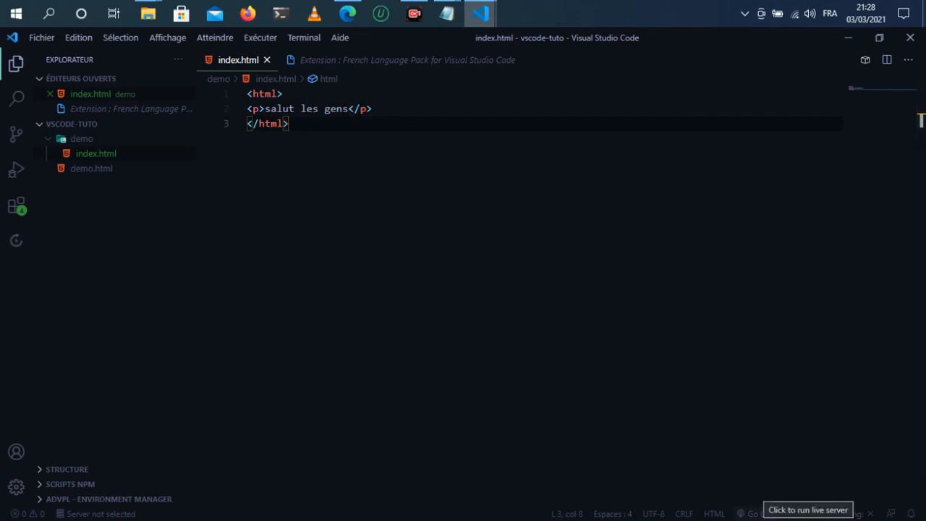
Step: Start Live Server to preview index.html in the browser, then switch back to the code editor
{"action": "left_click", "coordinate": [752, 514]}
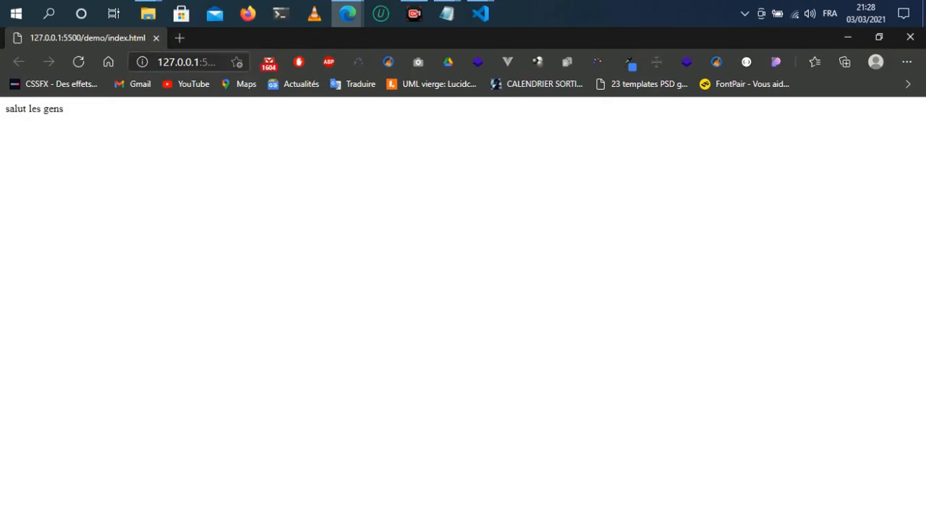
{"action": "left_click", "coordinate": [189, 62]}
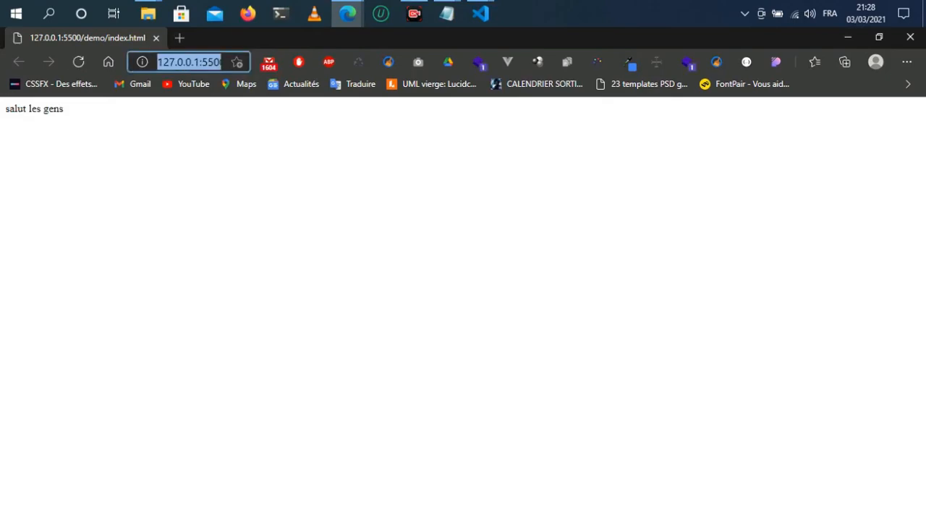
{"action": "mouse_move", "coordinate": [481, 13]}
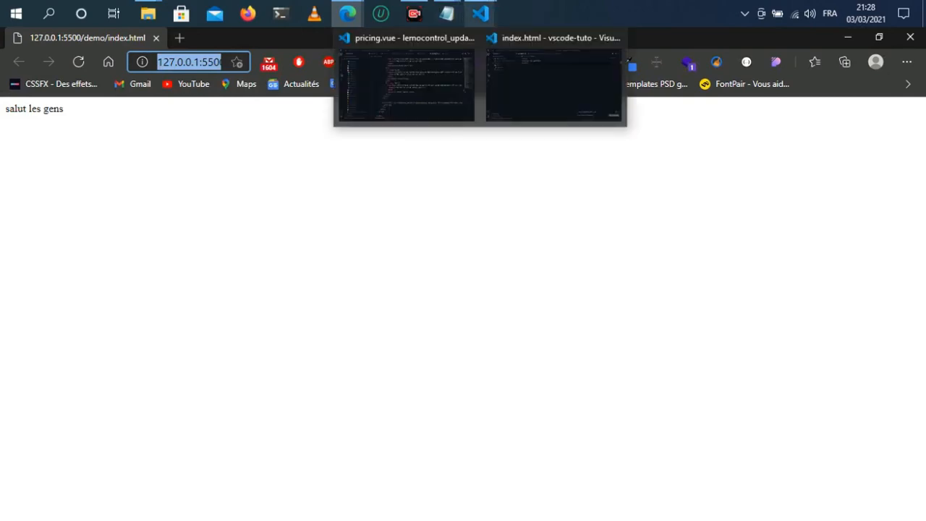
{"action": "left_click", "coordinate": [556, 83]}
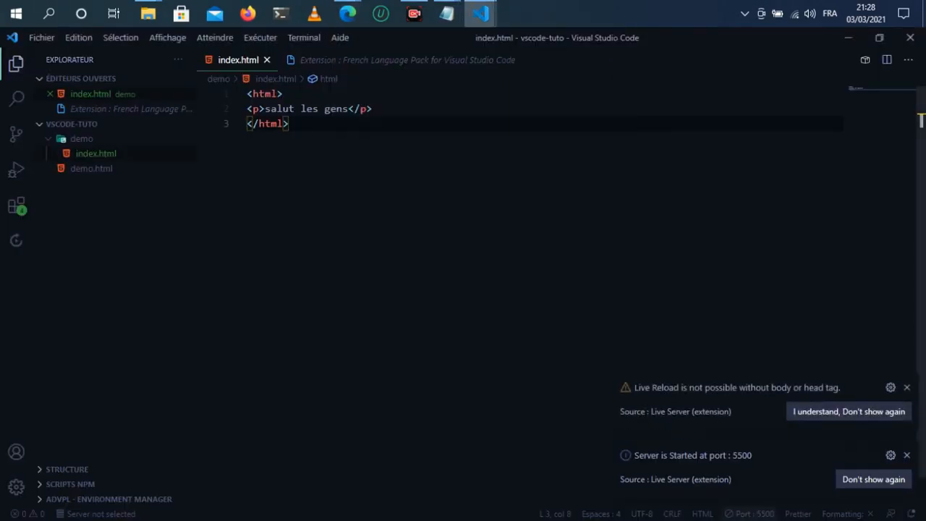
Step: Add a new line after the paragraph and expand the Emmet abbreviation lorem into placeholder text
{"action": "left_click", "coordinate": [372, 108]}
{"action": "key", "text": "Return"}
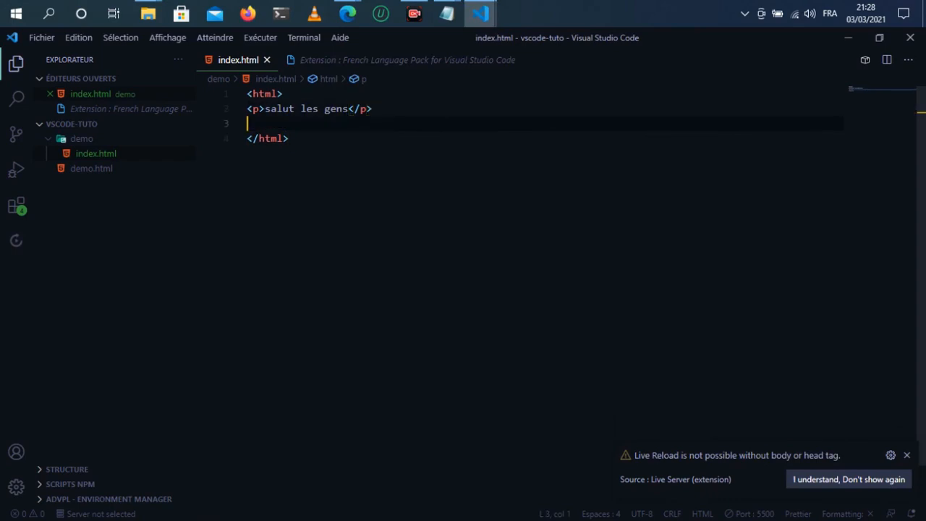
{"action": "type", "text": "lor"}
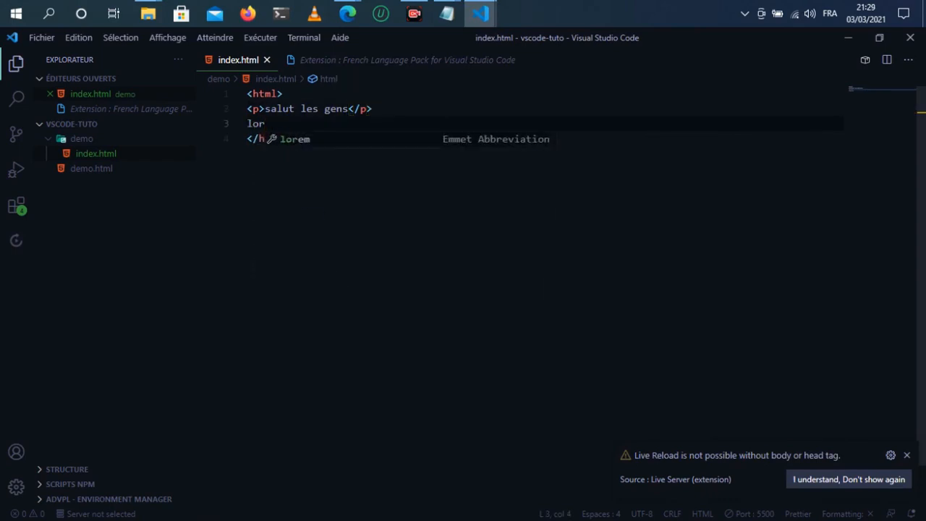
{"action": "key", "text": "Tab"}
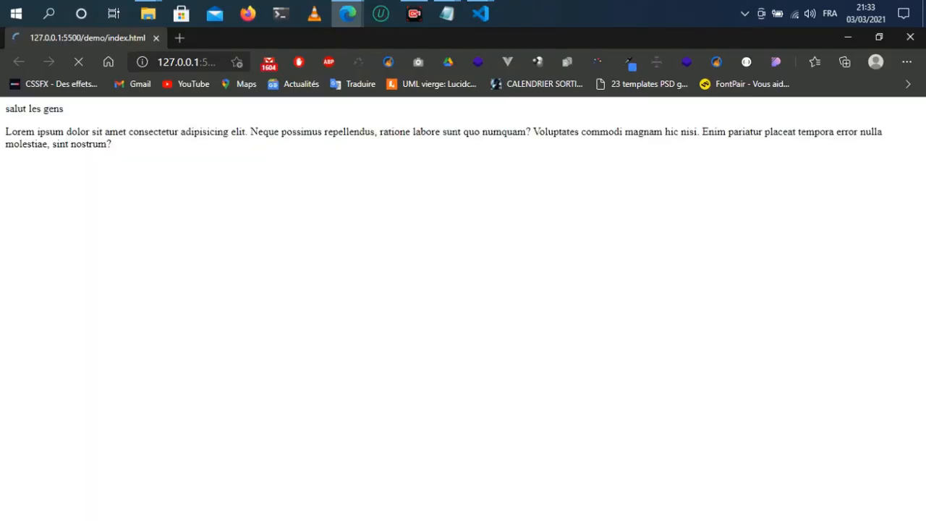